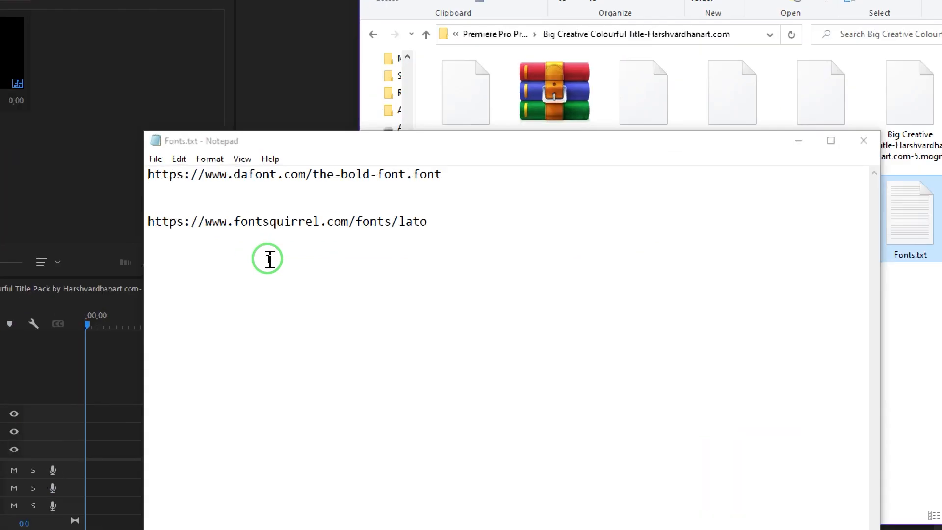
Examine the two font download links in Fonts.txt, for The Bold Font and Lato, and close the file
drag(106, 140, 540, 141)
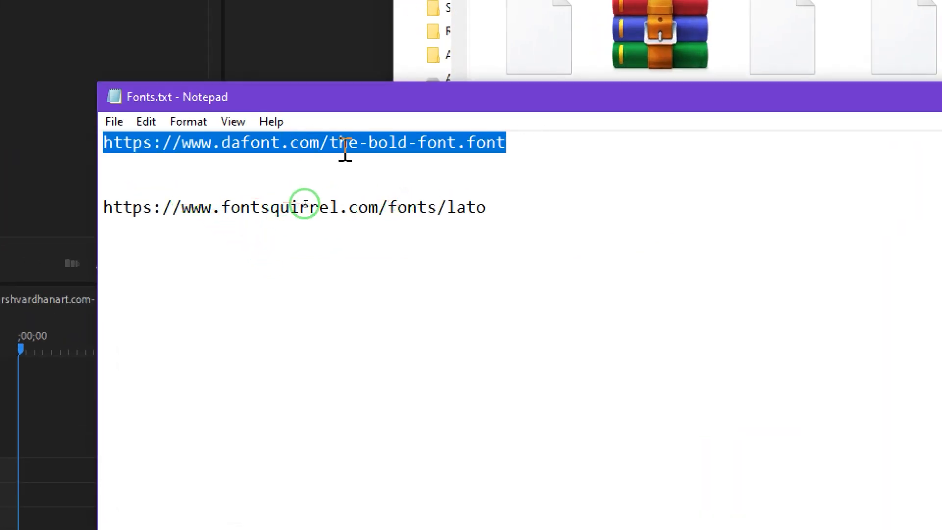
drag(104, 210, 575, 226)
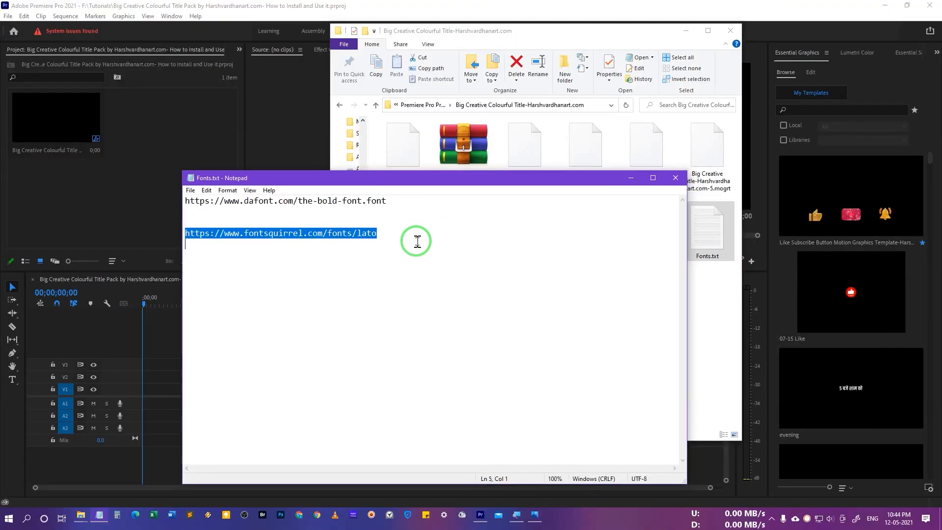
click(417, 241)
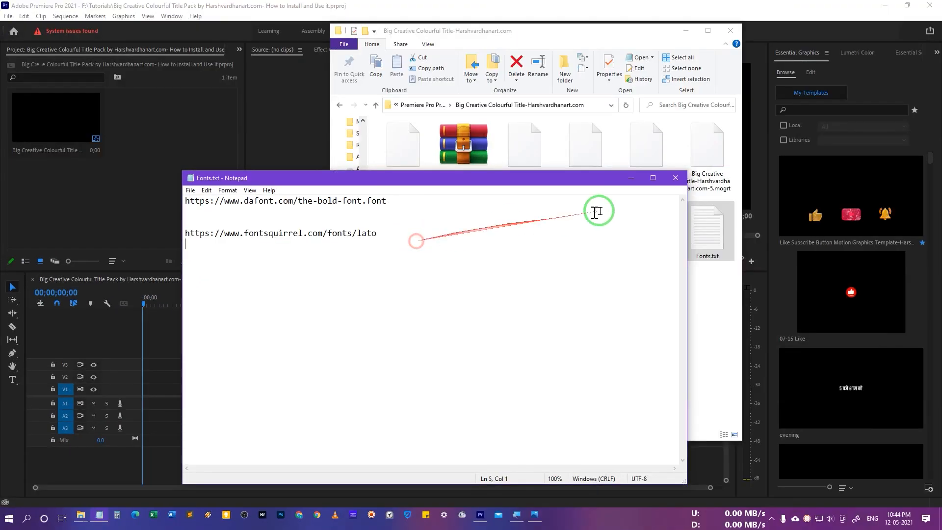
click(672, 178)
Look over the Important Must Read file and the zip archive in the title pack folder, and return to Premiere Pro
click(411, 338)
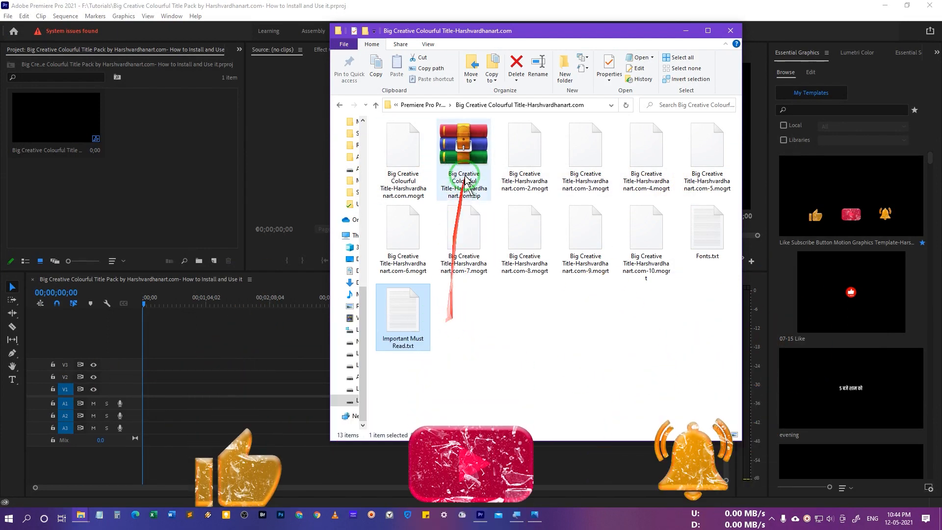
click(463, 152)
click(510, 321)
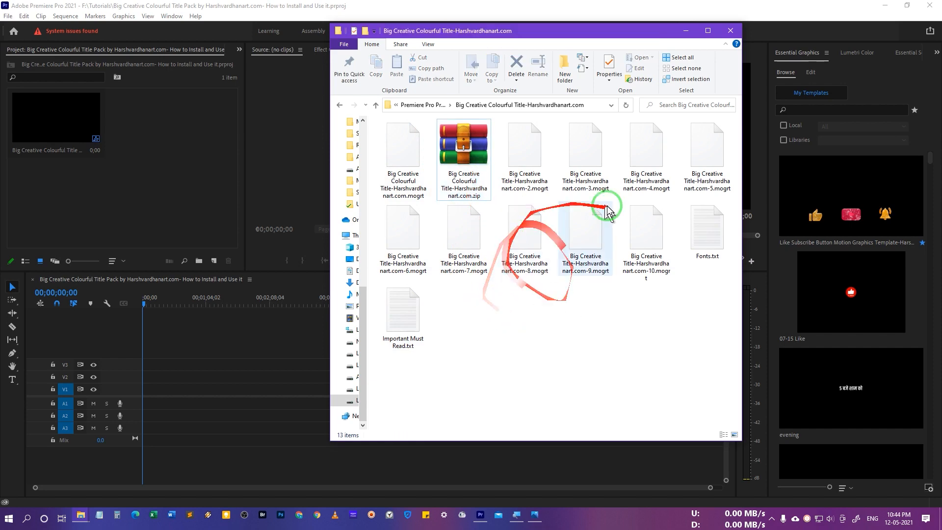
click(686, 30)
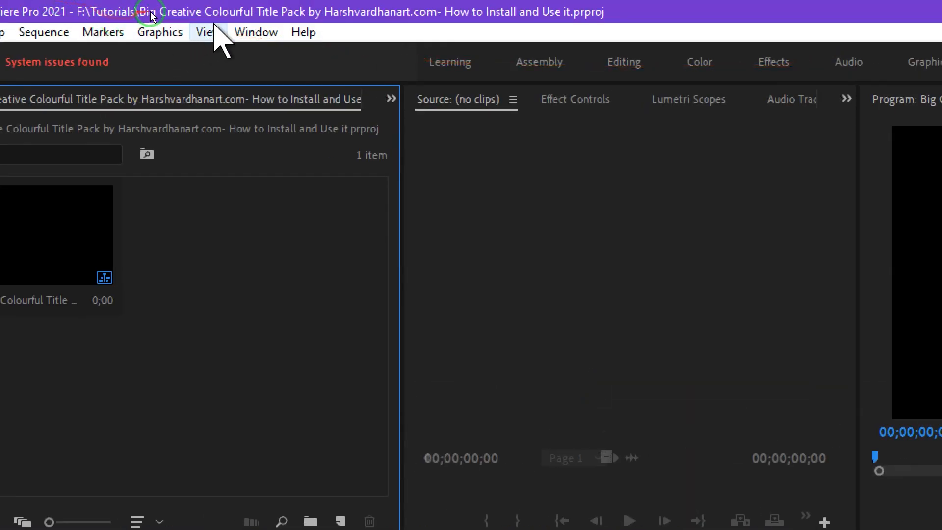
Show the Essential Graphics panel and open its Manage Additional Folders dialog
click(251, 32)
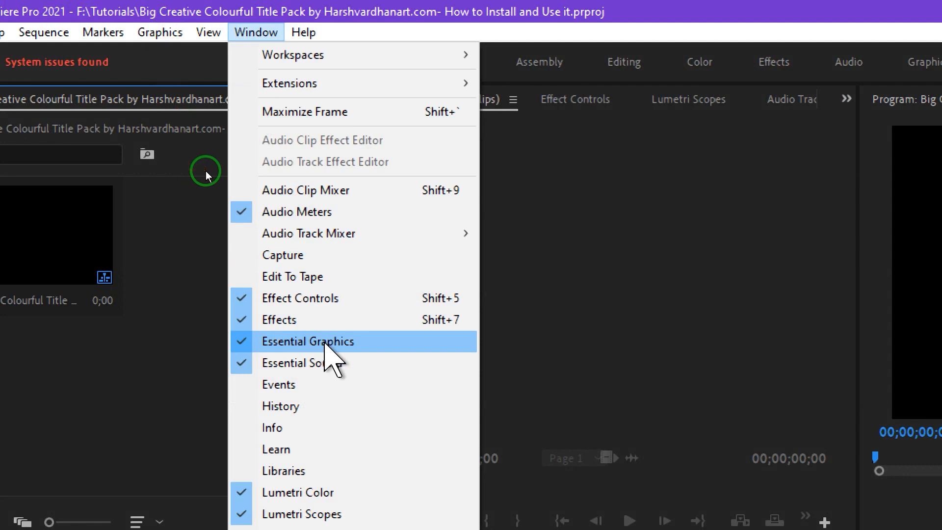
click(319, 343)
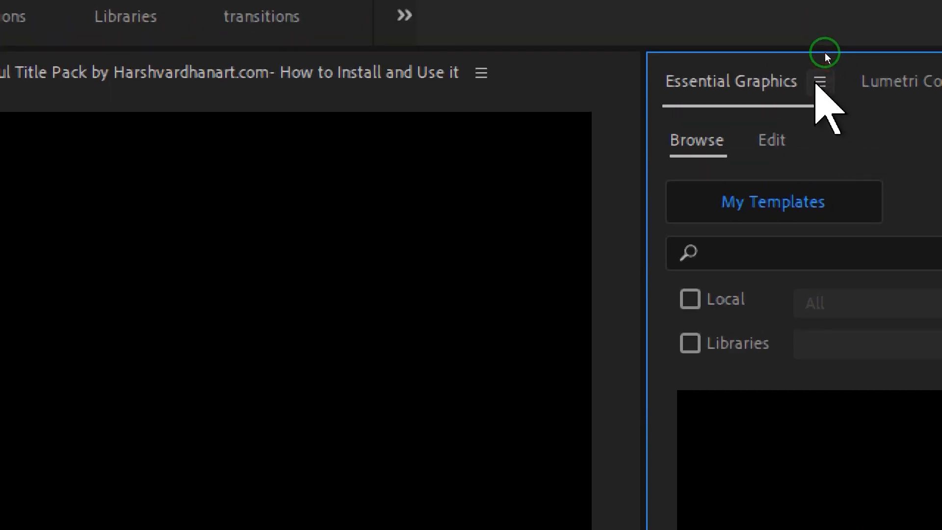
click(818, 82)
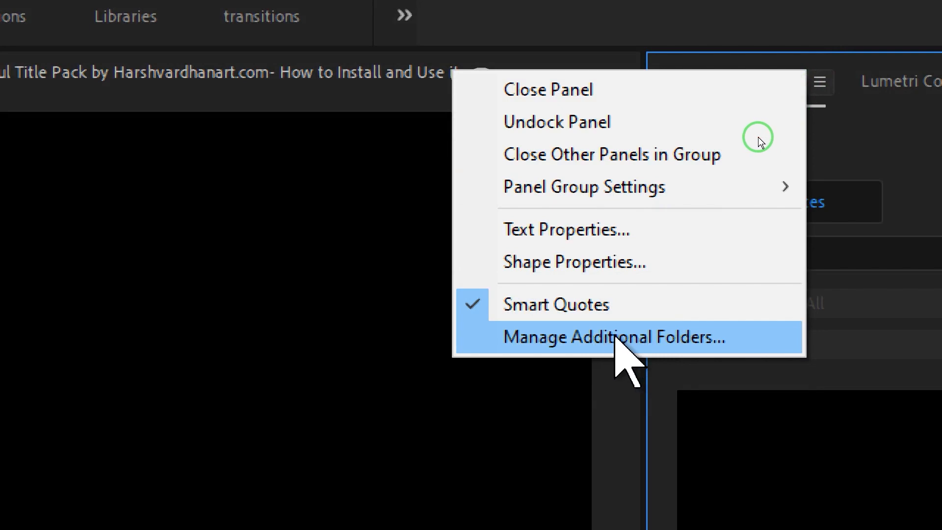
click(615, 338)
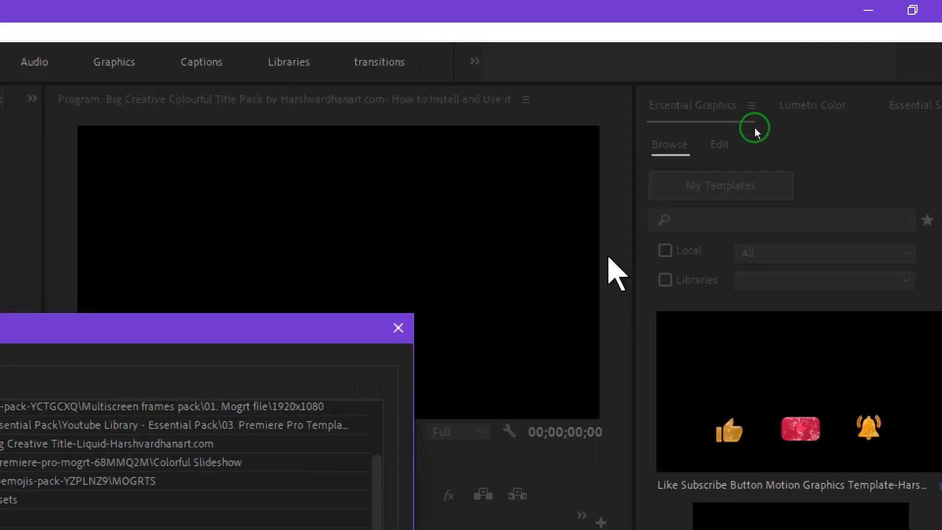
Add the folder "Big Creative Colourful Title-Harshvardhanart.com" from Premiere Pro Products on drive J as an additional template folder and confirm the list
drag(205, 337, 637, 102)
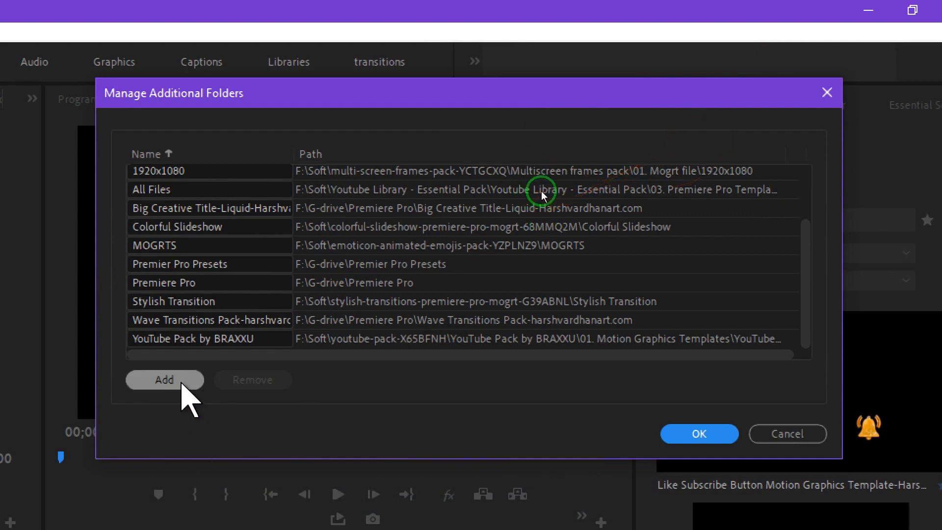
click(181, 381)
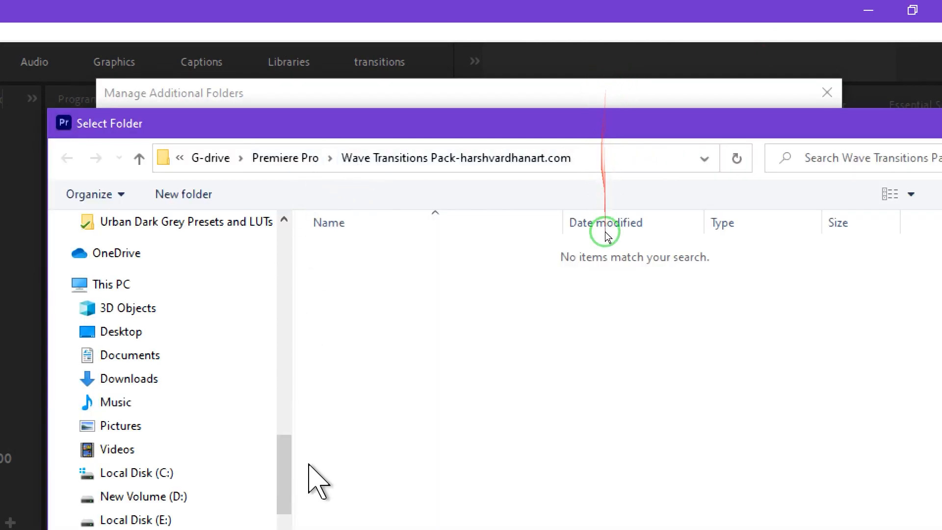
scroll(289, 466, down, 3)
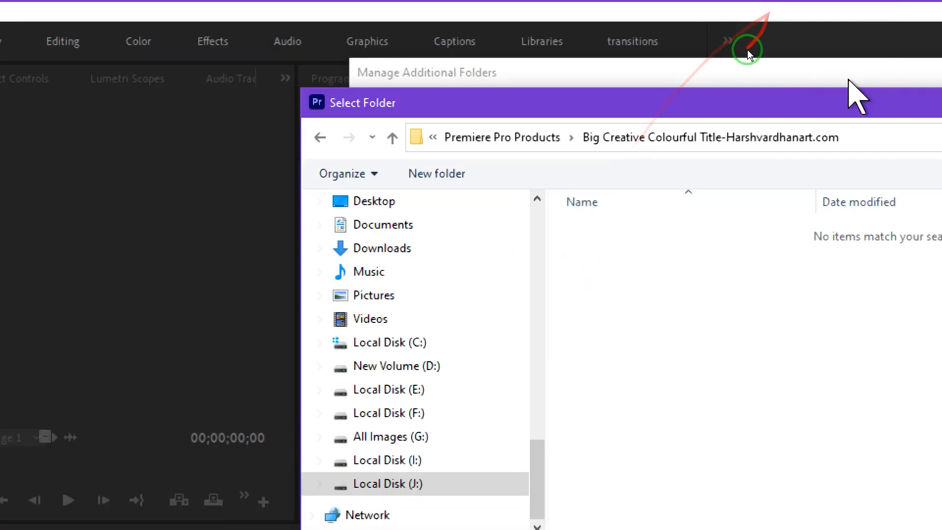
drag(817, 105, 508, 91)
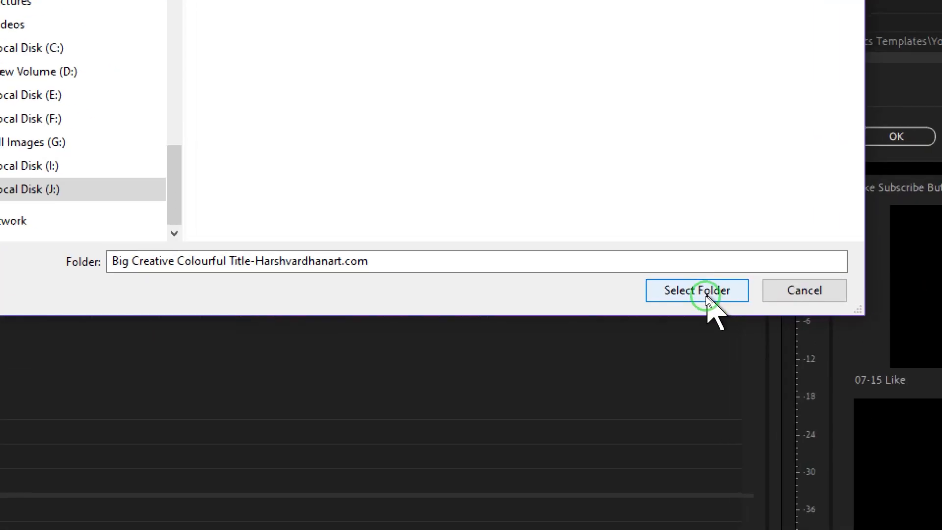
click(701, 294)
drag(853, 140, 853, 162)
scroll(651, 140, up, 2)
scroll(628, 140, down, 2)
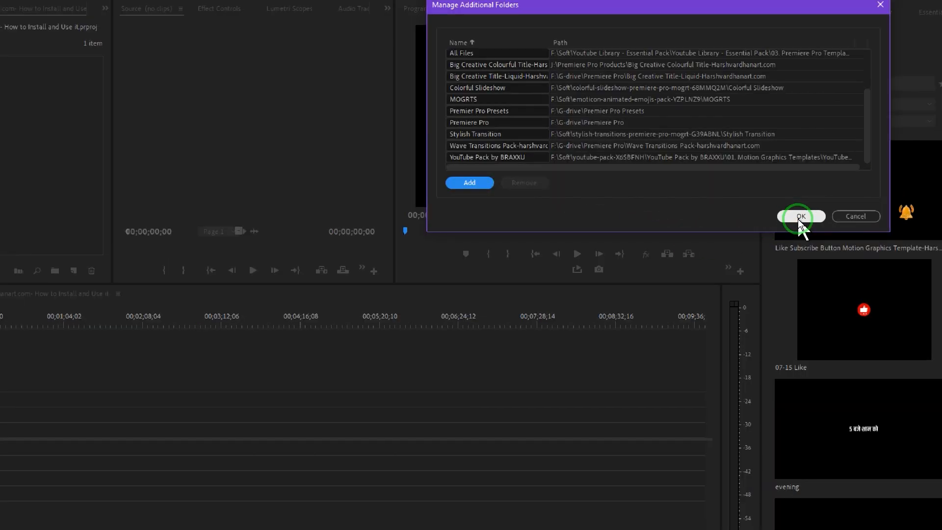
click(800, 217)
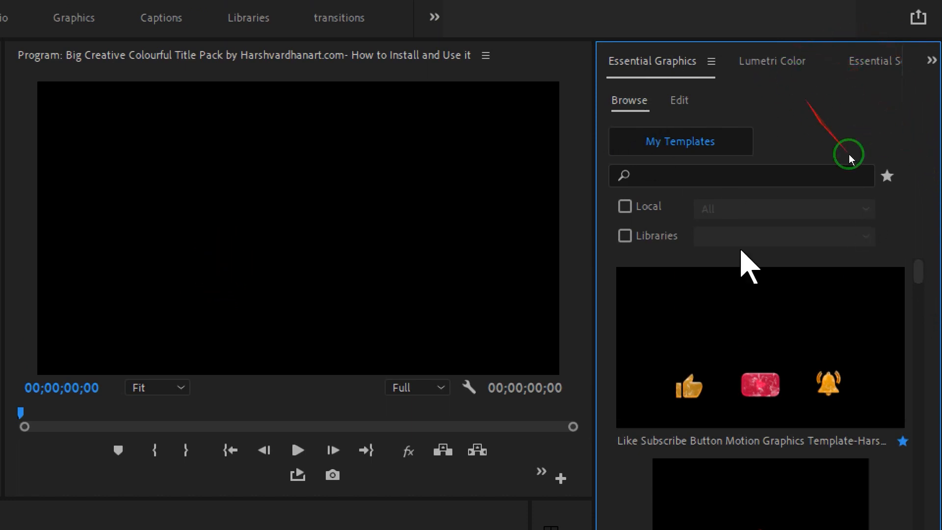
Search the motion graphics templates for "big creative colourful" and look through the matching titles
mouse_move(918, 271)
mouse_down()
mouse_move(919, 308)
mouse_move(925, 260)
mouse_up()
scroll(820, 468, down, 3)
scroll(880, 257, down, 10)
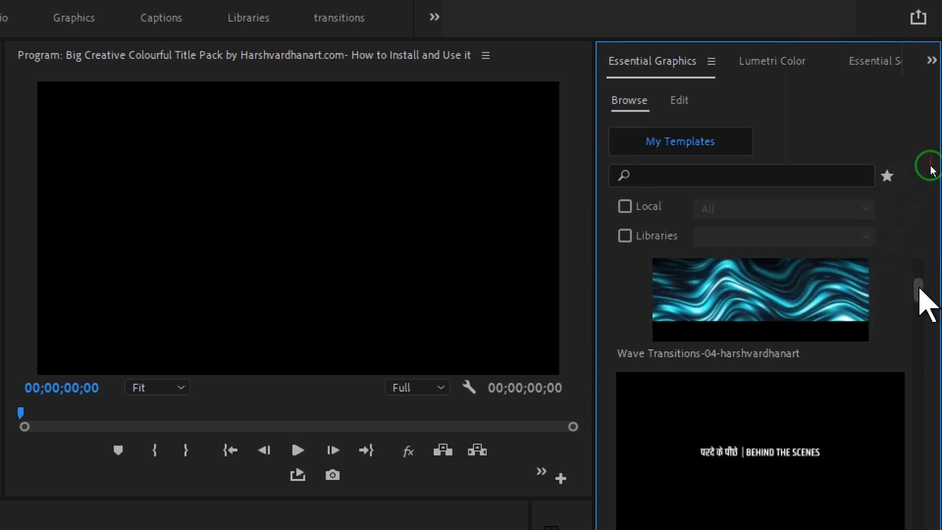
scroll(916, 275, down, 3)
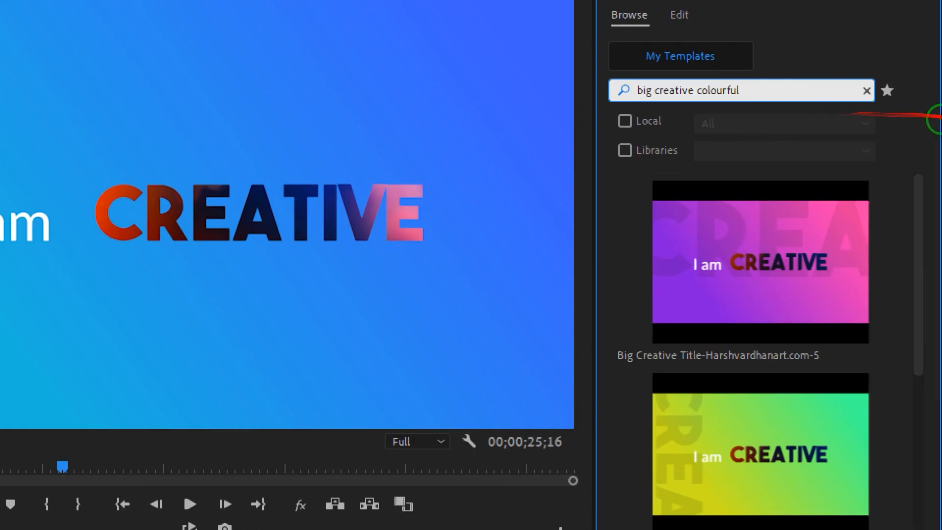
drag(927, 185, 934, 436)
drag(936, 510, 927, 151)
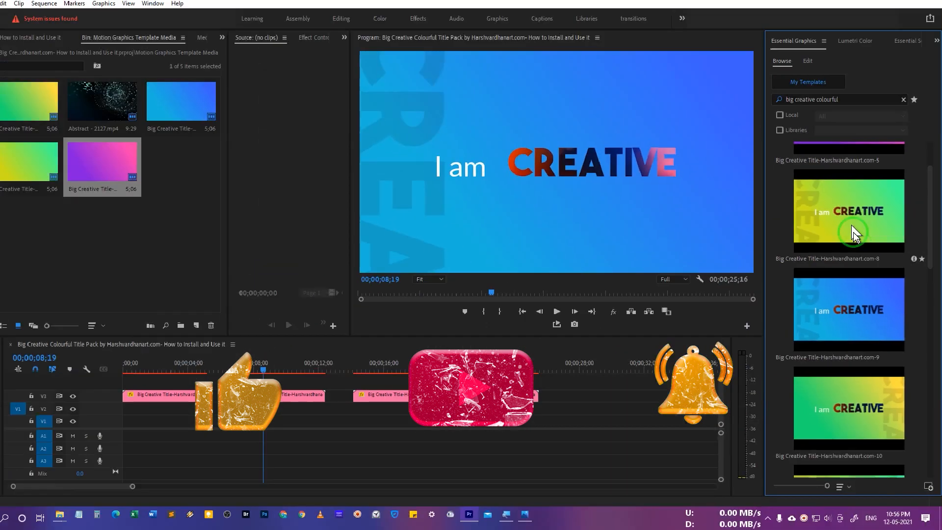
Play the sequence from the start to preview the first title clip on the timeline
drag(853, 232, 173, 414)
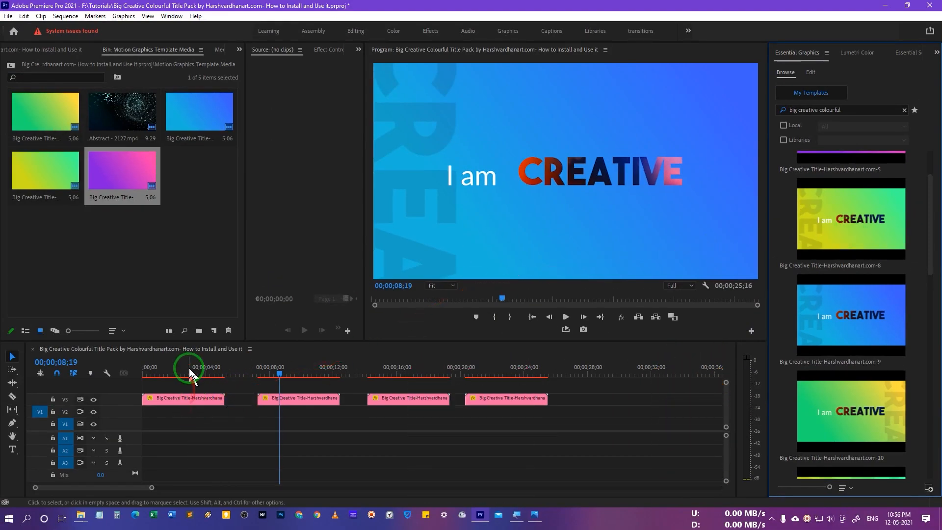
mouse_move(152, 374)
mouse_down()
mouse_move(163, 375)
mouse_move(142, 375)
mouse_up()
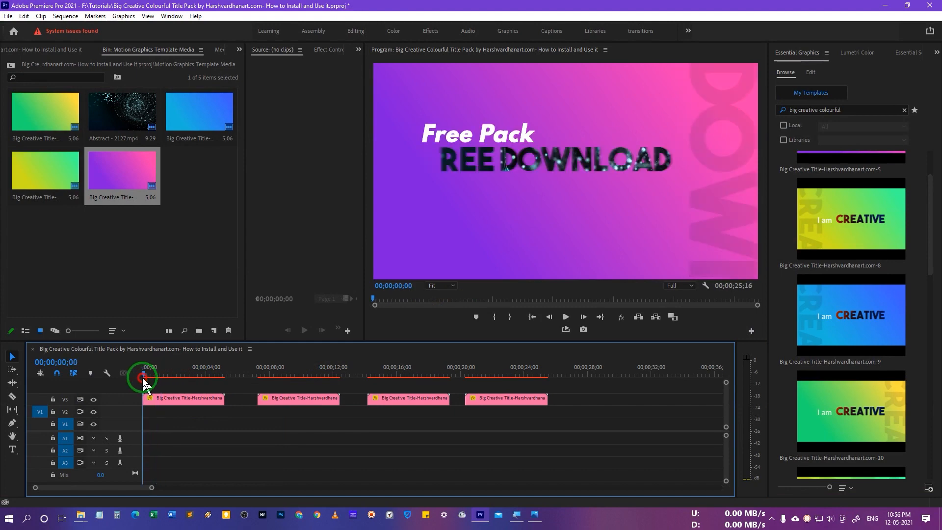
key(space)
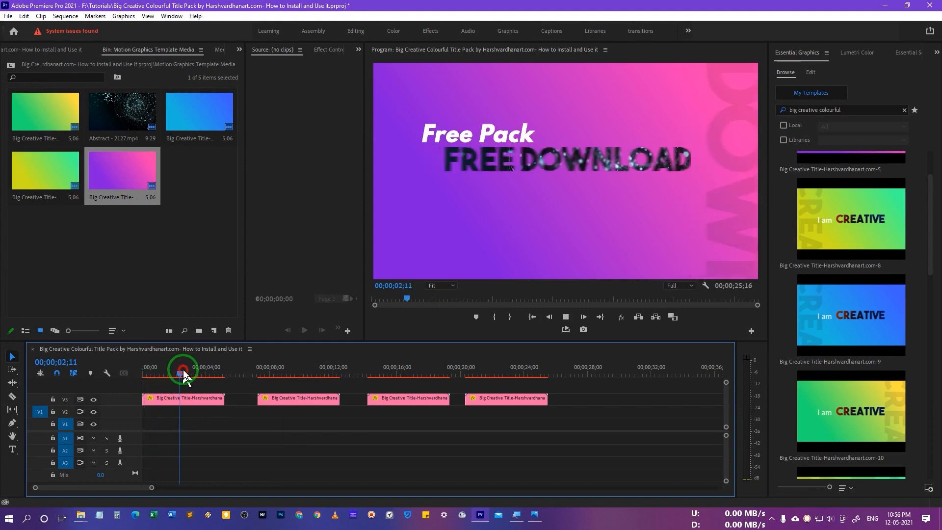
click(215, 400)
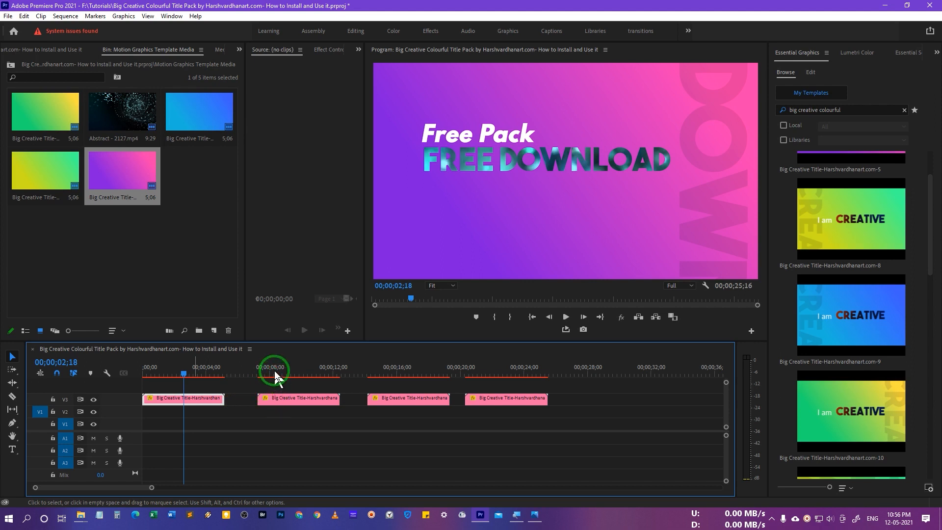
With the playhead at 00;00;09;11, change Source Text-A of the second title clip to "Be"
click(273, 373)
click(277, 398)
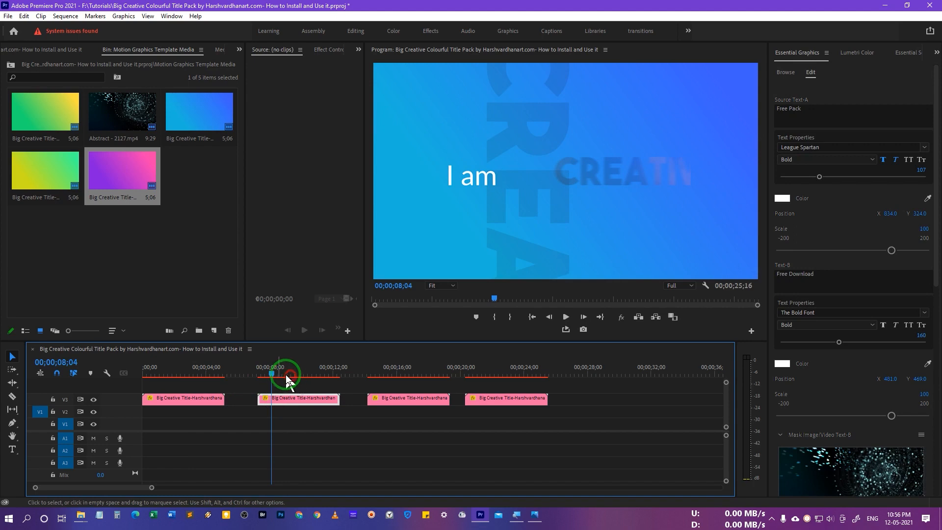
click(287, 378)
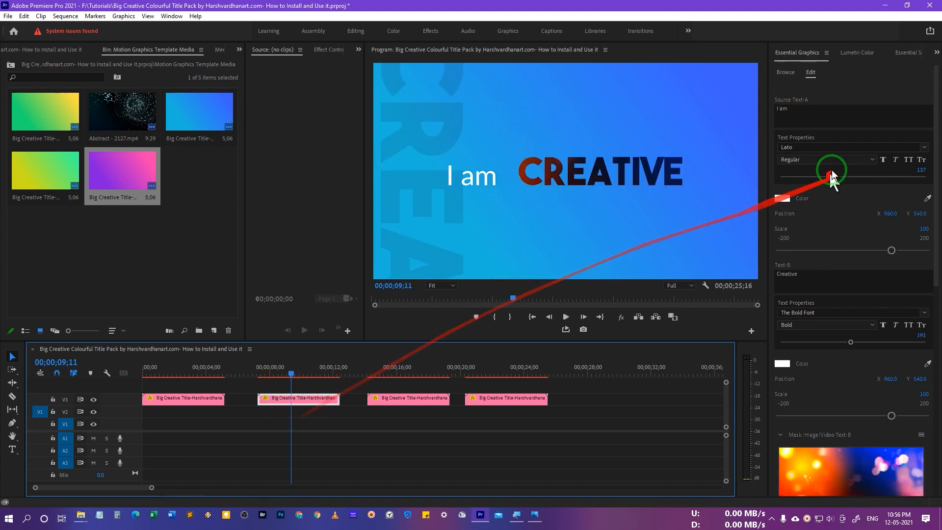
click(819, 111)
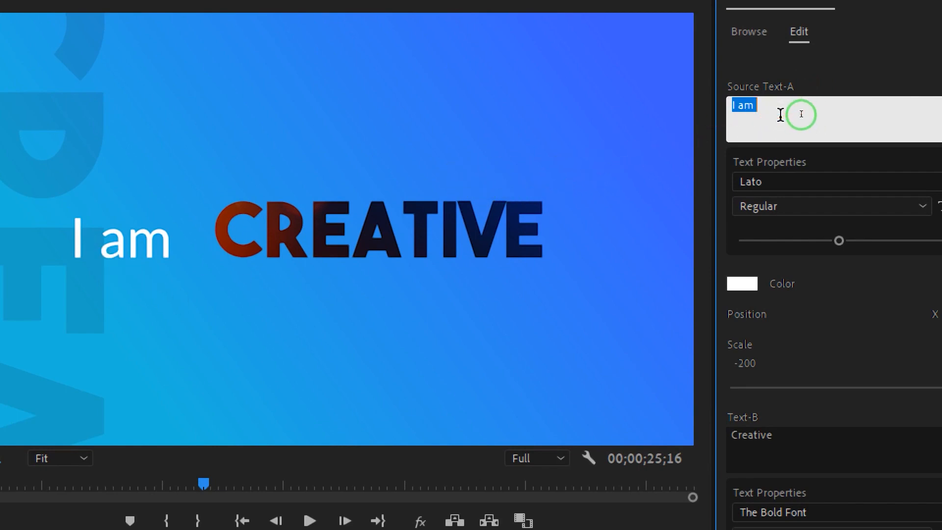
text(Be)
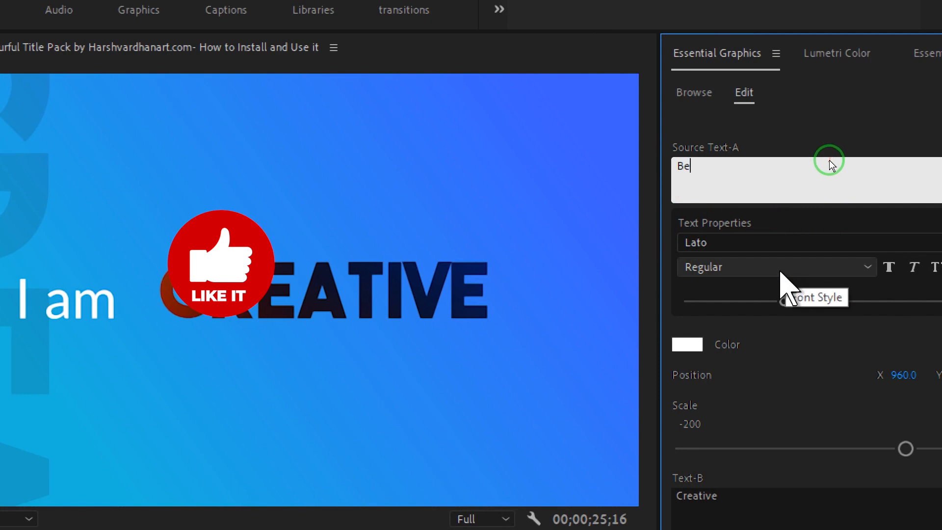
Set the Text-A font style to Lato Bold and apply faux italic
click(780, 270)
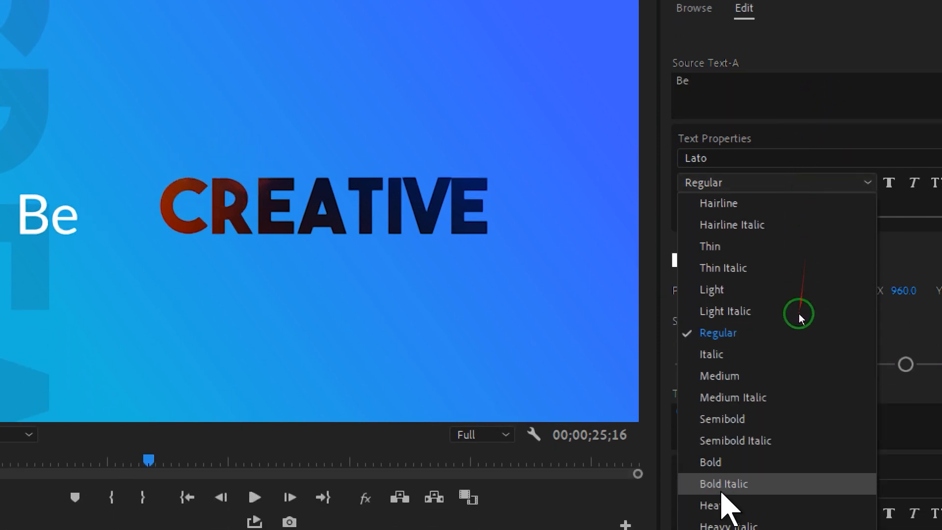
click(724, 455)
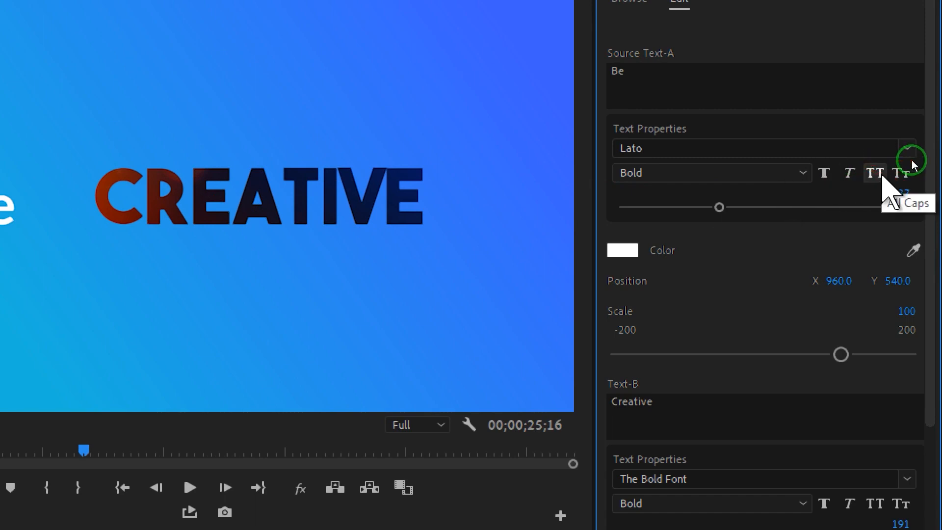
click(910, 165)
click(895, 177)
click(853, 177)
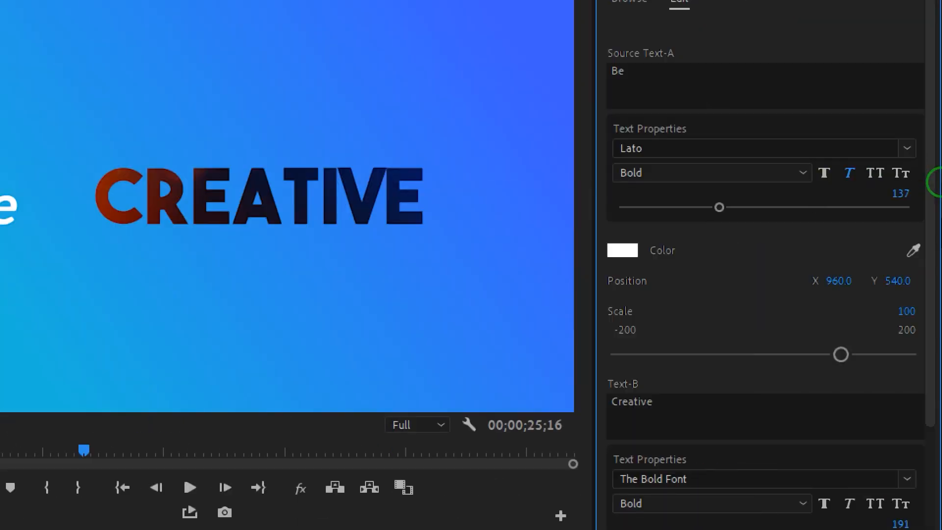
Increase the Text-A font size to 219
drag(719, 207, 767, 206)
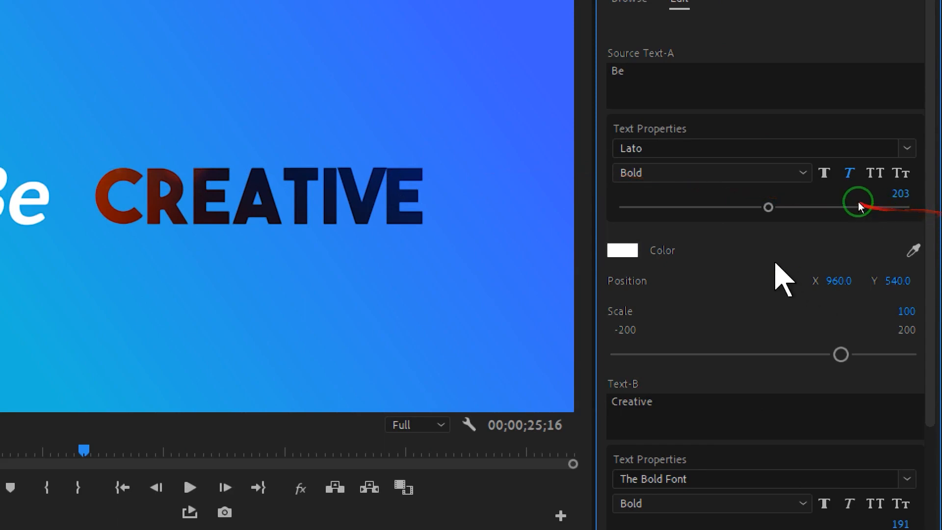
mouse_move(768, 207)
mouse_down()
mouse_move(747, 207)
mouse_move(763, 207)
mouse_up()
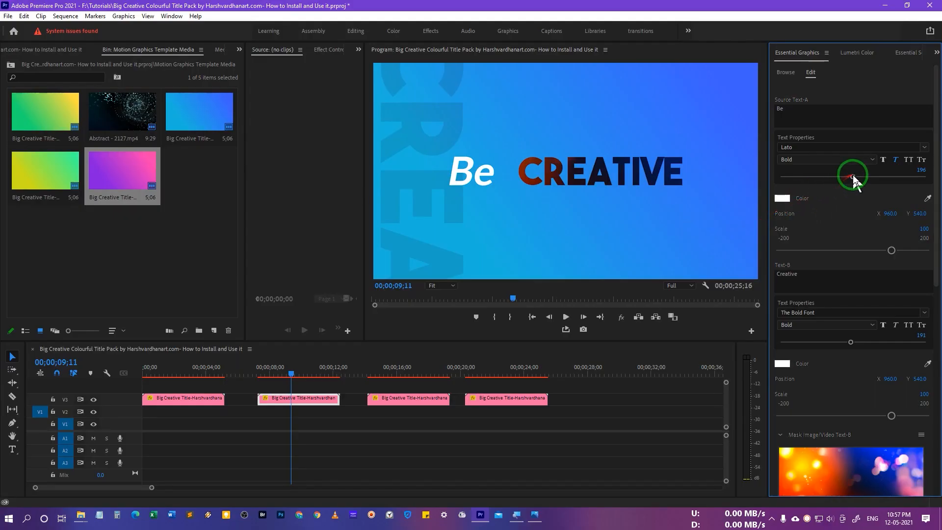
drag(854, 180, 863, 181)
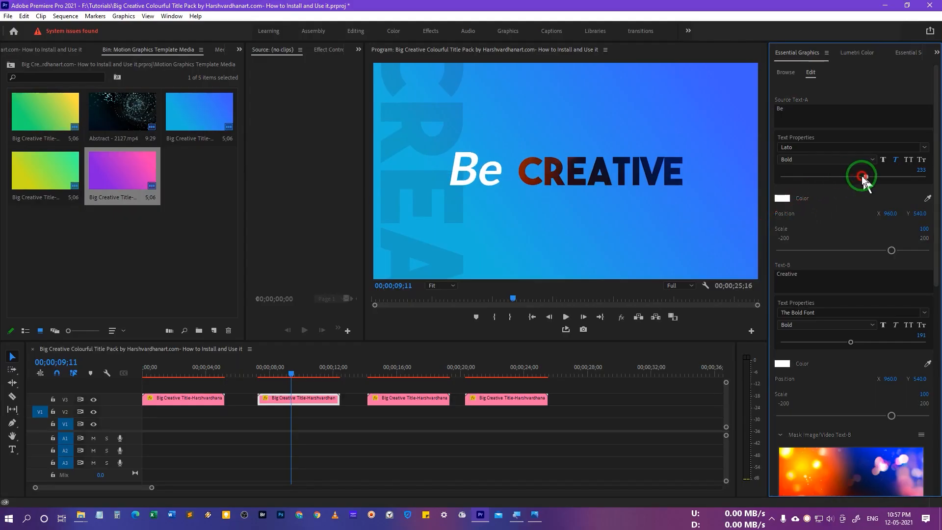
Set the Text-A vertical position to 560 and its scale to 105
drag(889, 216, 935, 207)
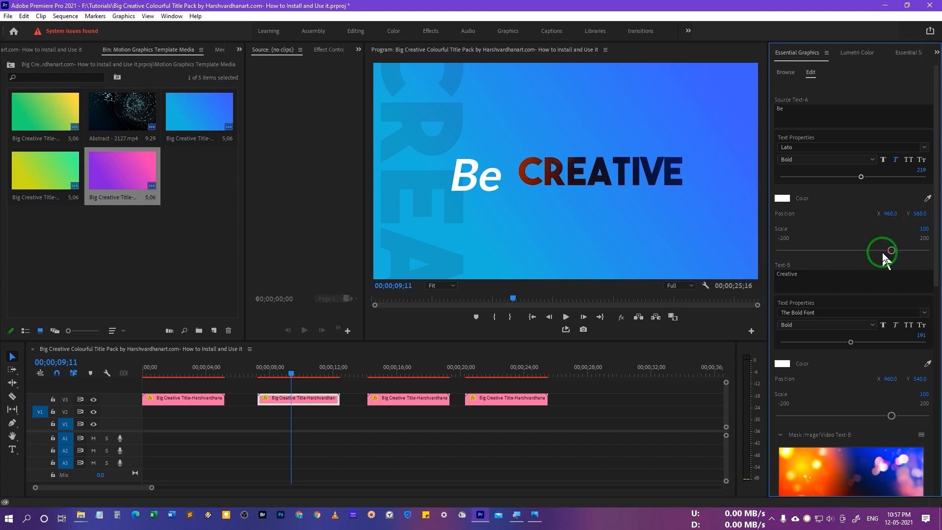
mouse_move(890, 250)
mouse_down()
mouse_move(875, 252)
mouse_move(889, 251)
mouse_up()
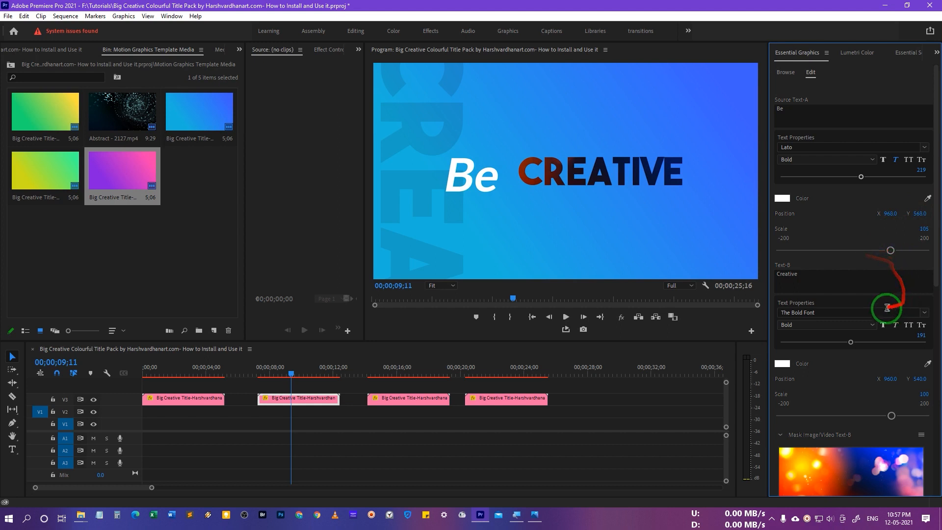
Change Text-B of the second title to "Creative now", set its font size to 156, and move it slightly lower at horizontal position 909
double_click(807, 281)
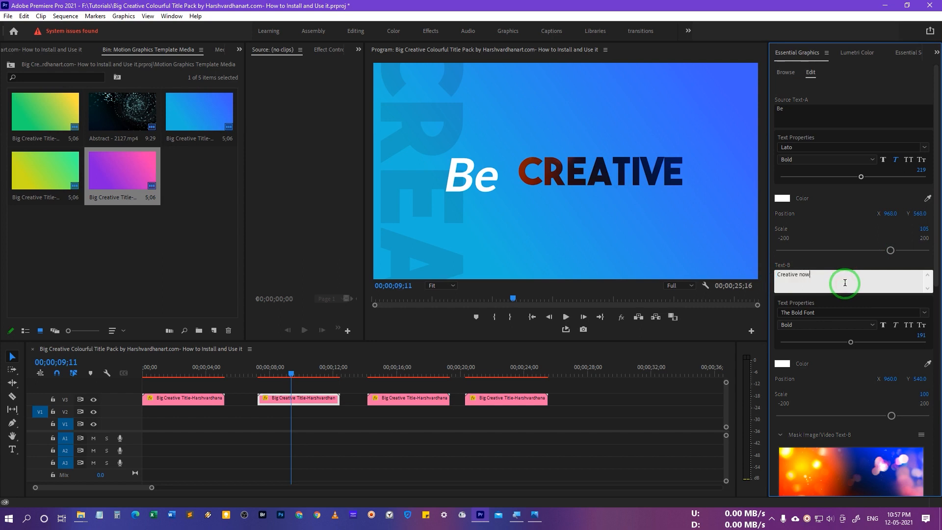
click(845, 263)
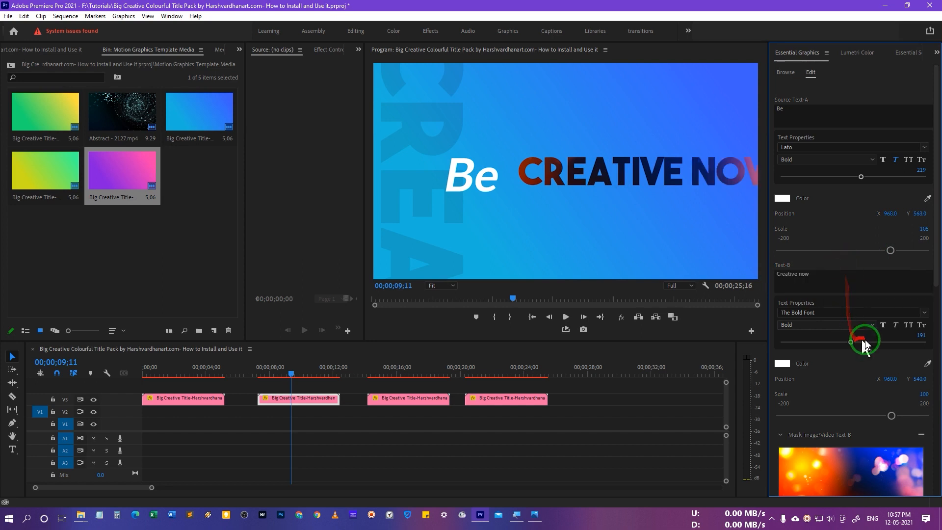
drag(851, 344, 837, 342)
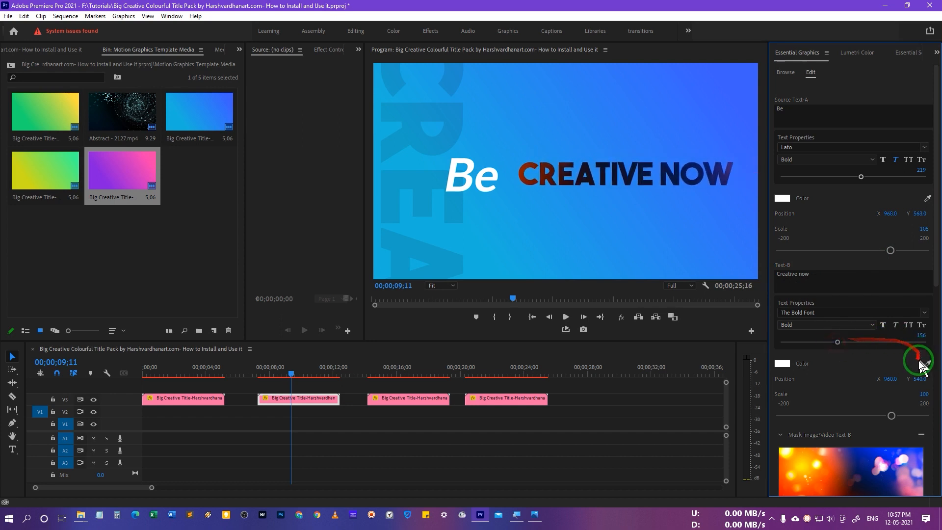
drag(877, 378, 911, 382)
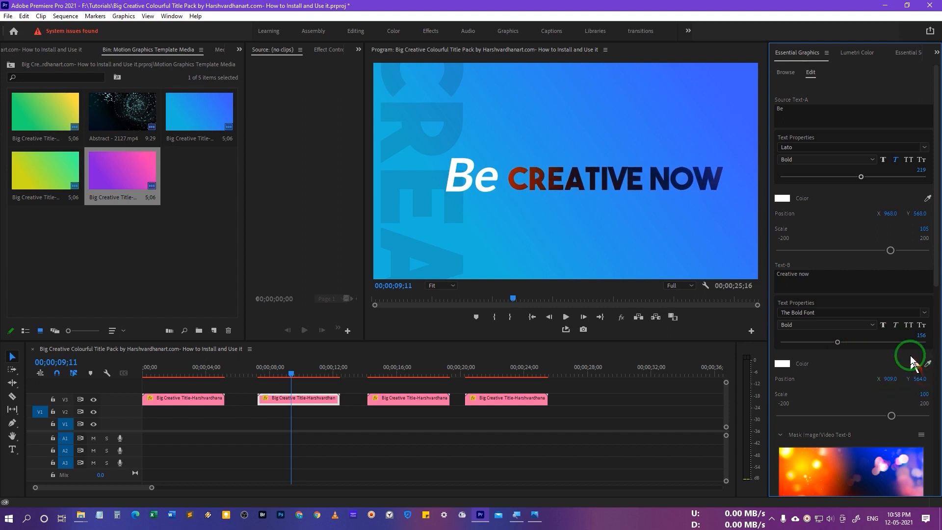
Play the second title clip from 00;00;07;17 to preview its edited text animation
drag(937, 270, 936, 343)
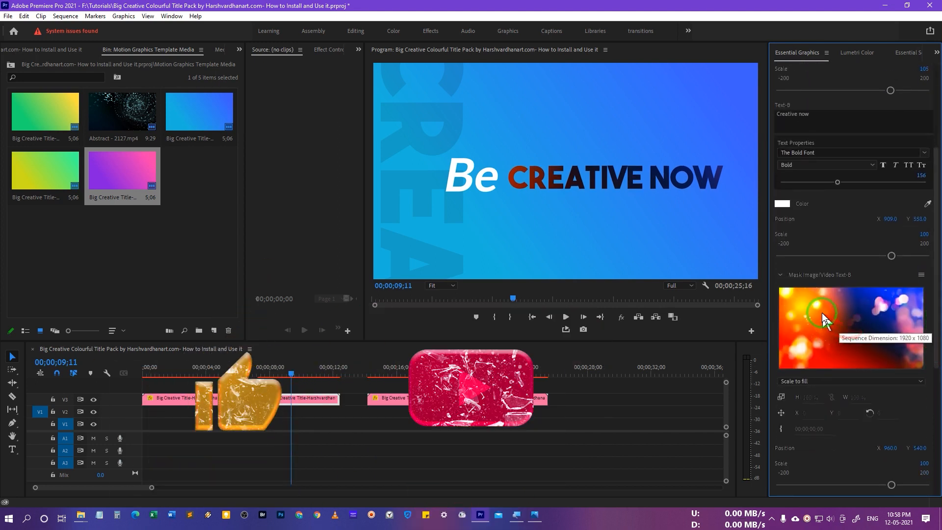
click(279, 376)
drag(278, 377, 263, 374)
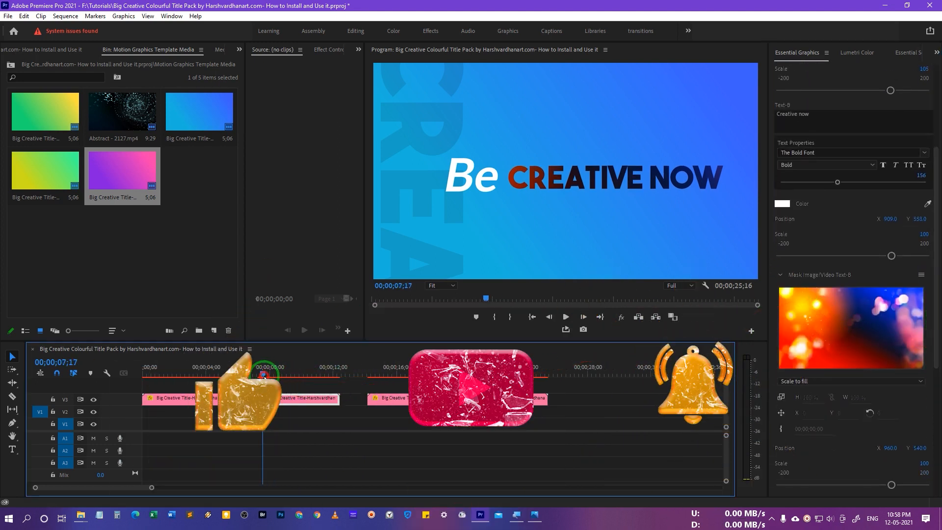
key(space)
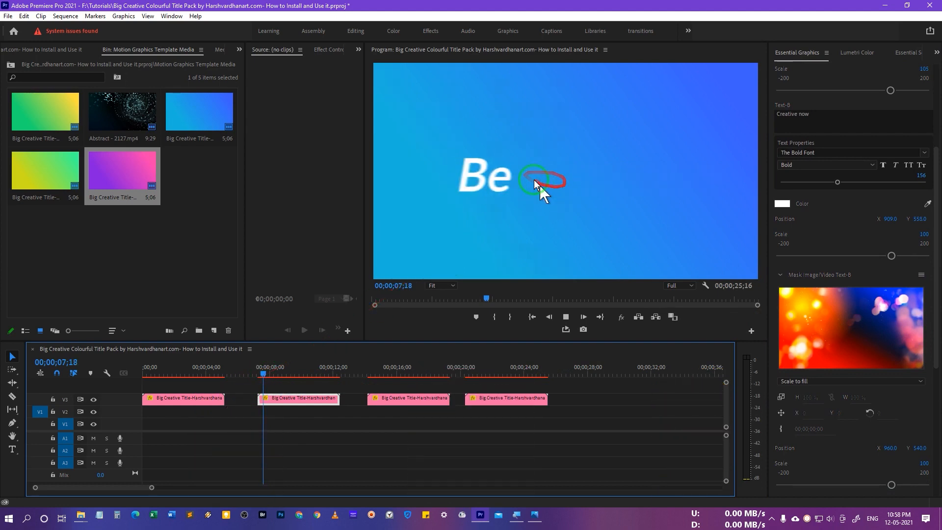
key(space)
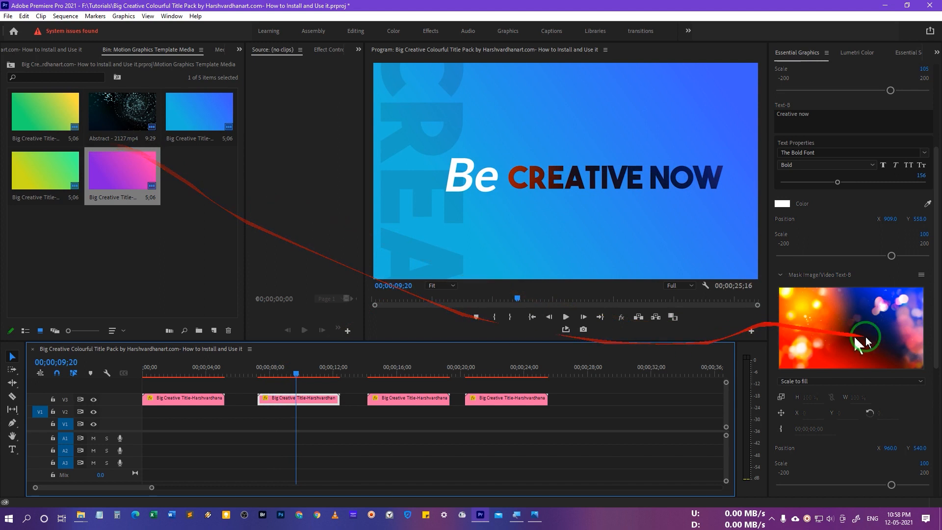
Replace the Text-B mask media with Abstract - 2127.mp4 and play the title from its start to check the video fill
click(126, 122)
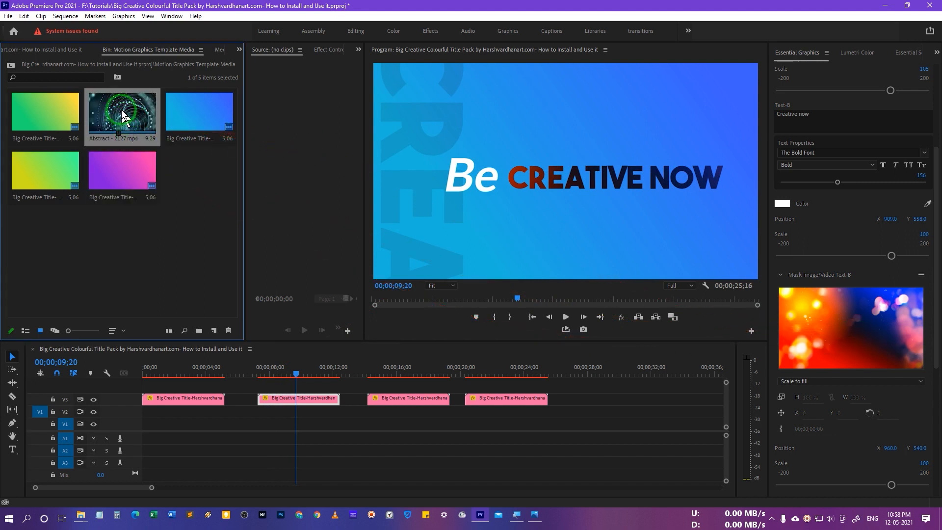
drag(123, 115, 833, 324)
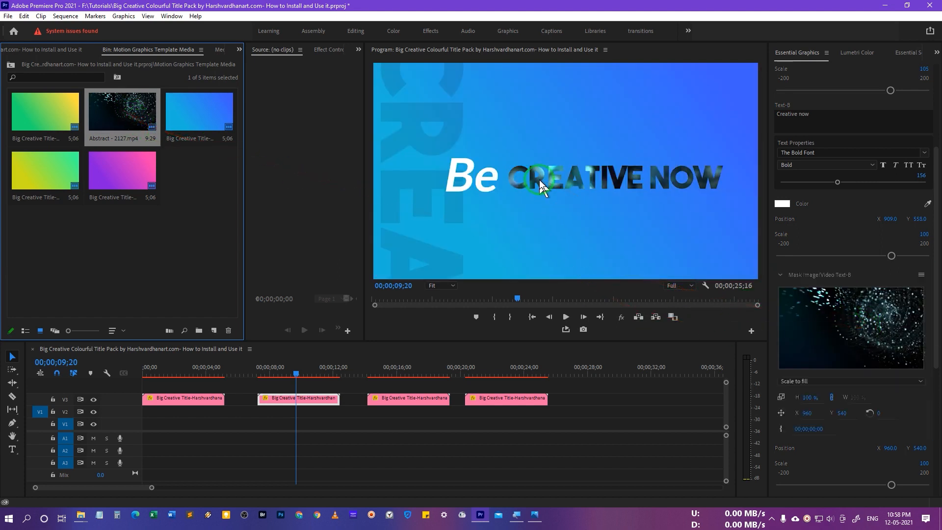
click(259, 373)
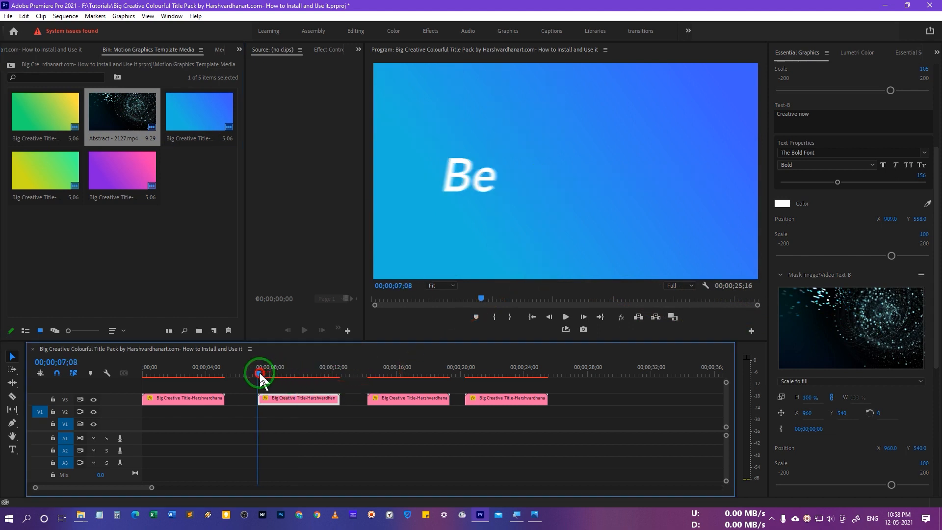
key(space)
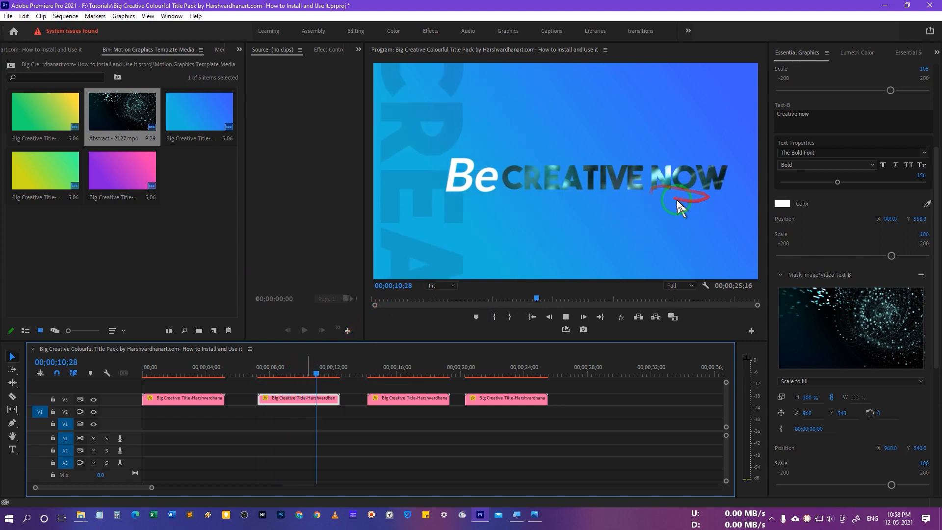
drag(315, 372, 303, 374)
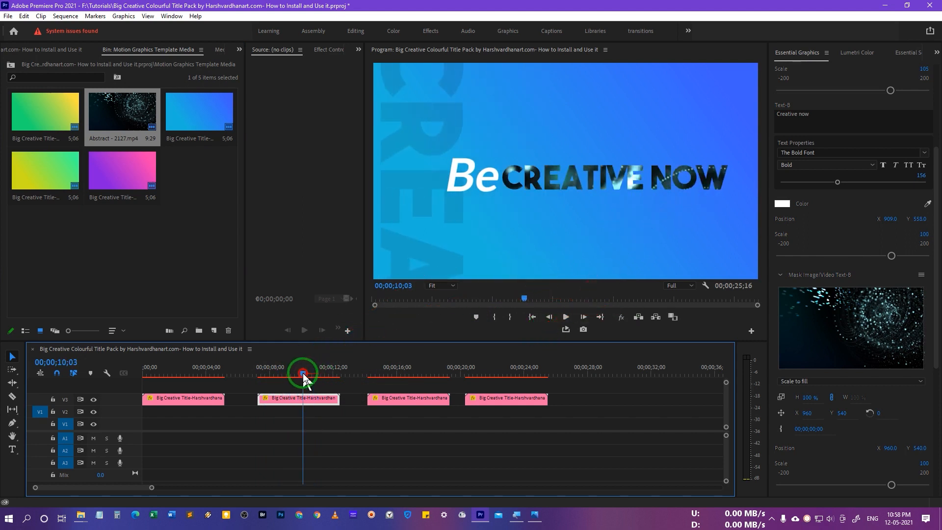
Try the Scale to fit and Stretch to fill options on the Text-B mask media and return it to Scale to fill
drag(935, 330, 936, 417)
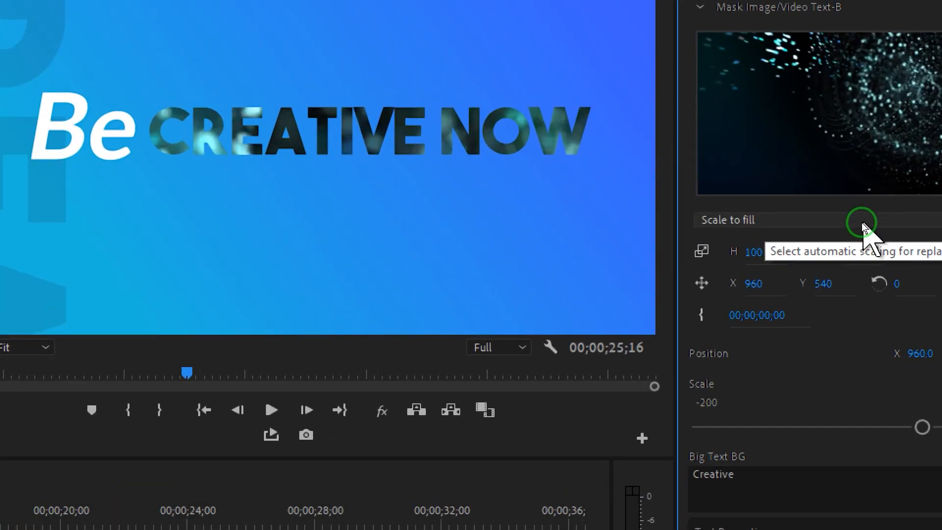
click(862, 223)
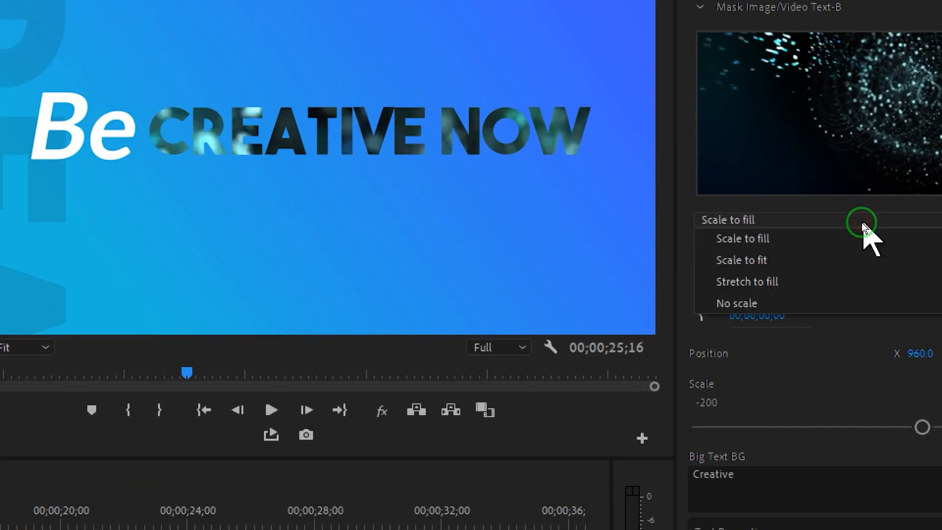
click(857, 259)
click(854, 223)
click(826, 282)
click(823, 222)
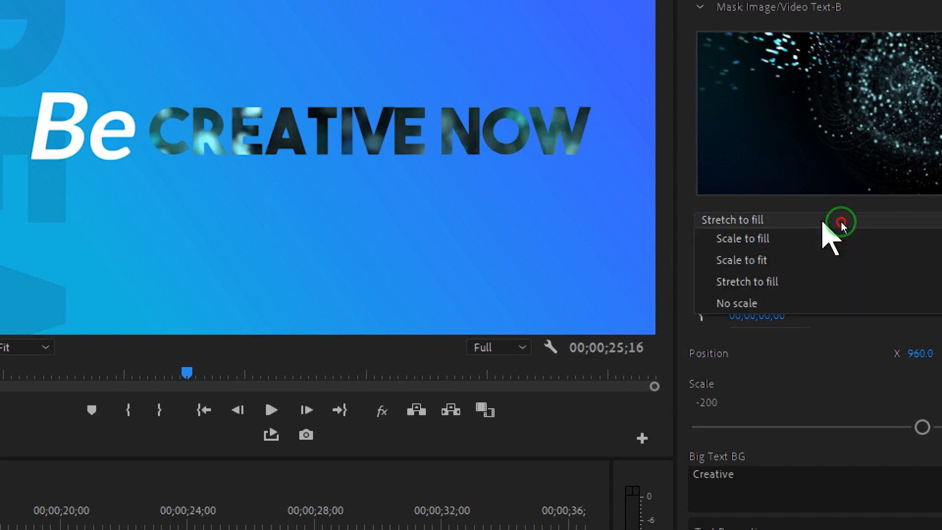
click(823, 222)
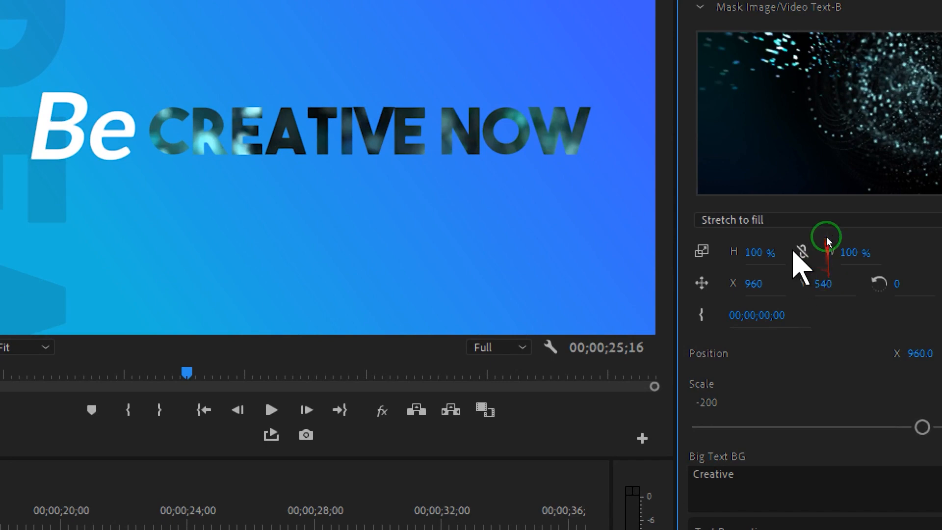
click(819, 220)
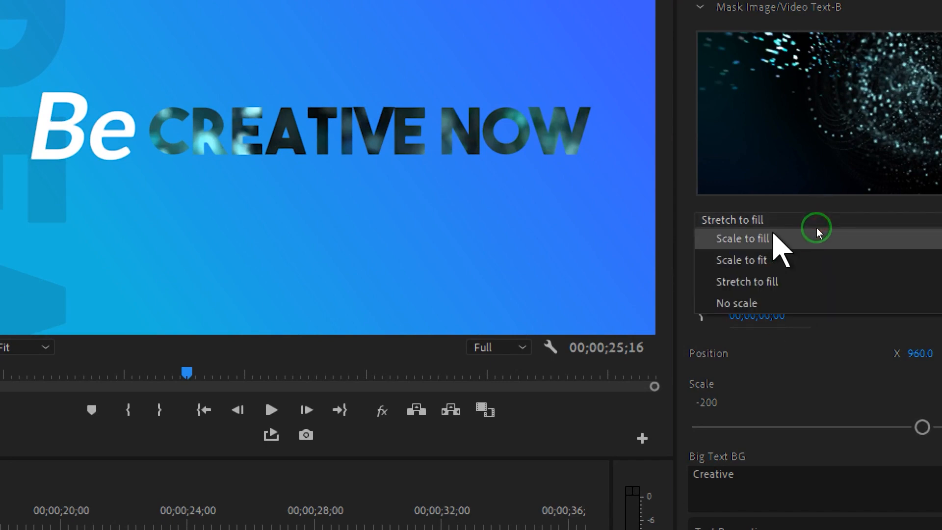
click(816, 234)
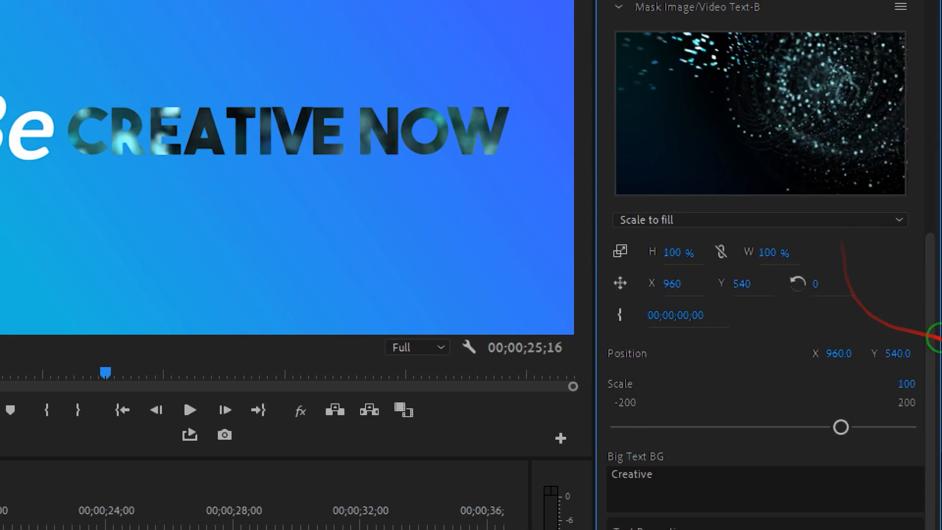
Replace the Big Text BG wording with the creator's first name, keeping The Bold Font
scroll(934, 319, down, 4)
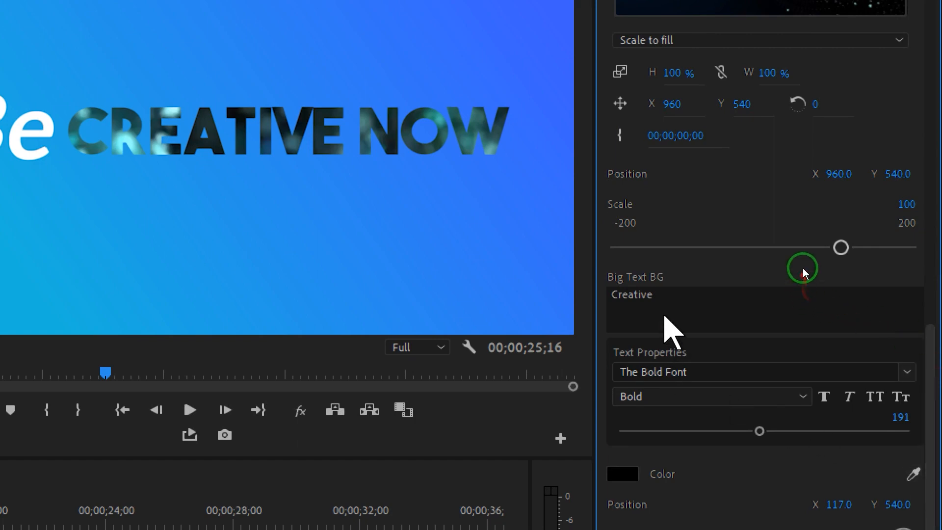
click(663, 300)
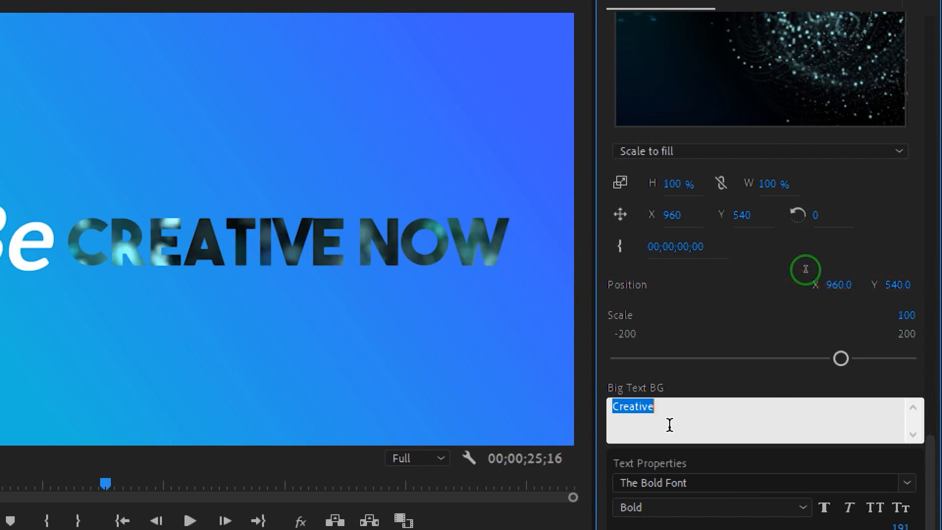
text(harshvardhan)
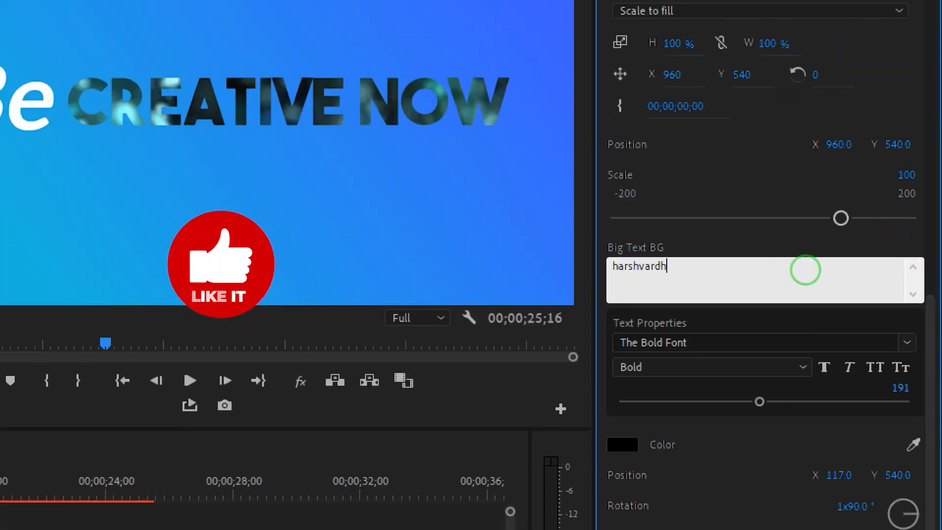
click(819, 248)
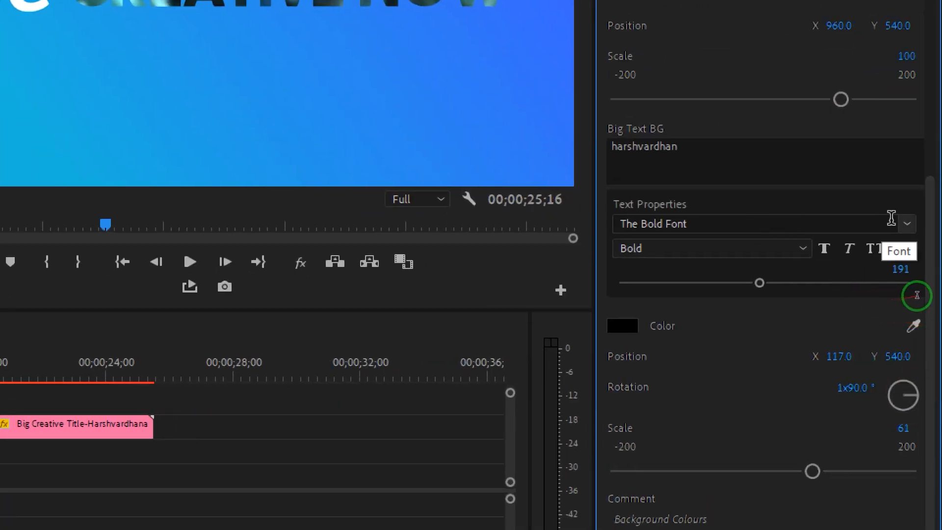
click(906, 225)
click(908, 226)
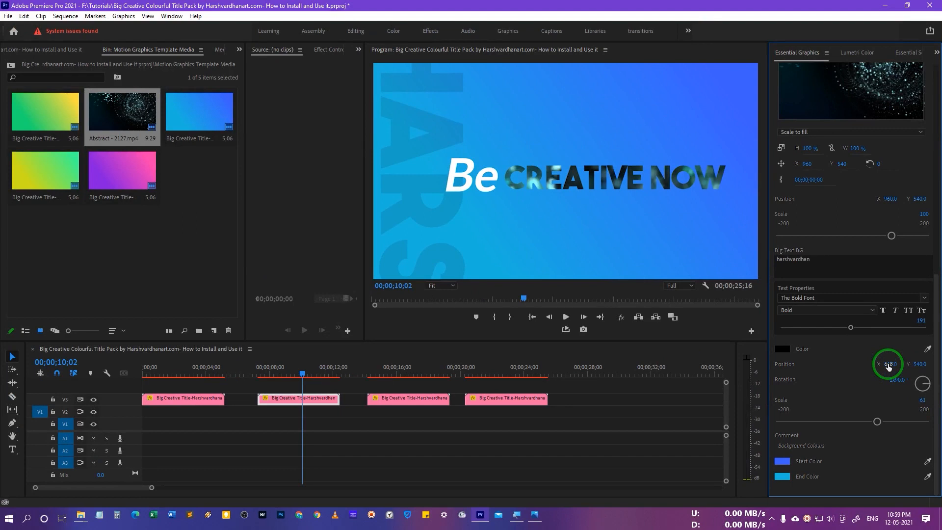
Set the Big Text BG position to X 152, Y 709 and its scale to 64
drag(868, 363, 937, 352)
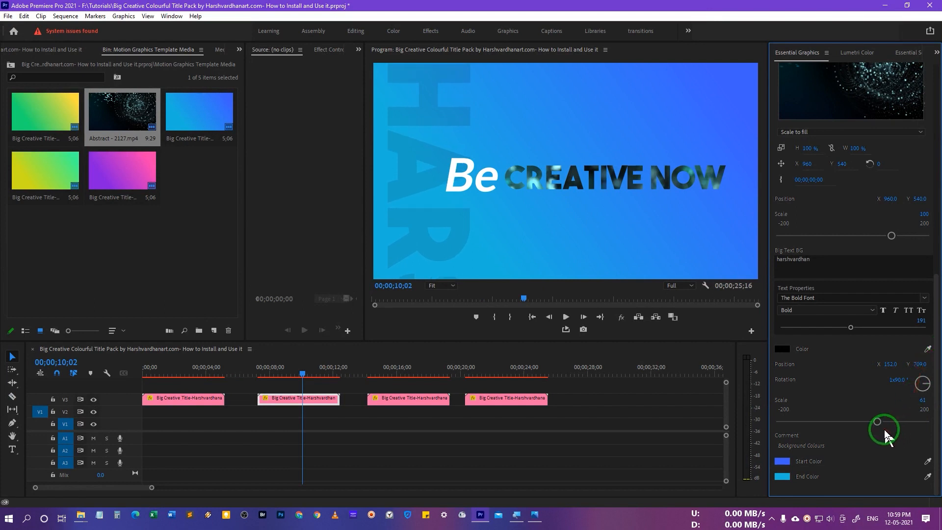
mouse_move(877, 423)
mouse_down()
mouse_move(854, 424)
mouse_move(874, 424)
mouse_up()
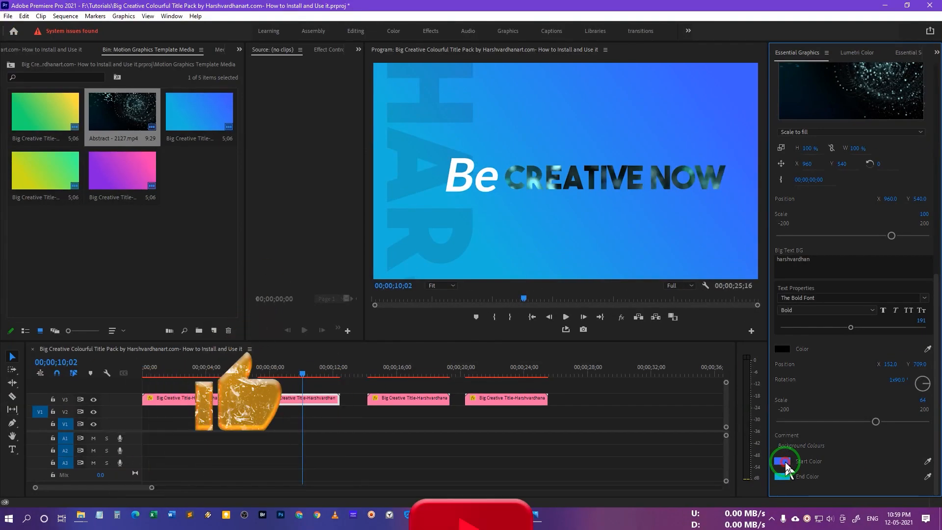
Set the background start colour to light blue 3DAFFF and the end colour to green 1ADD76
click(627, 445)
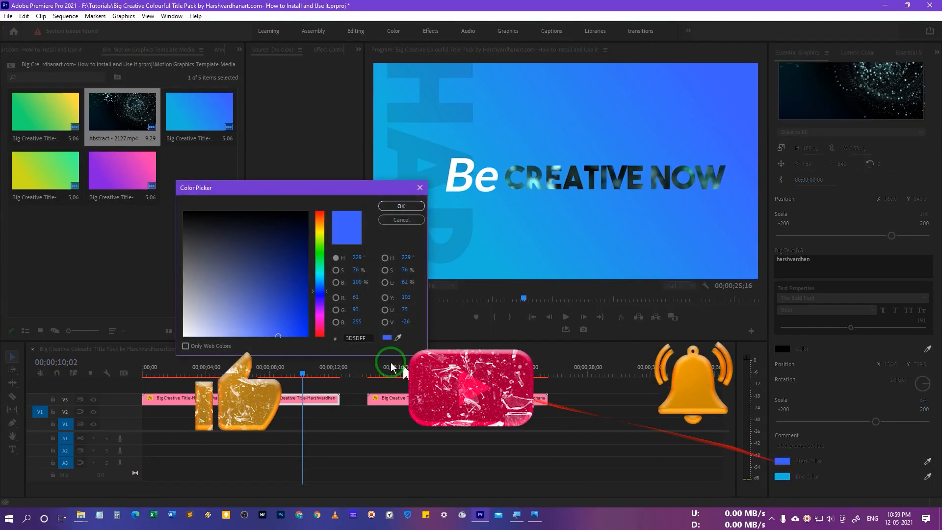
drag(318, 296, 318, 284)
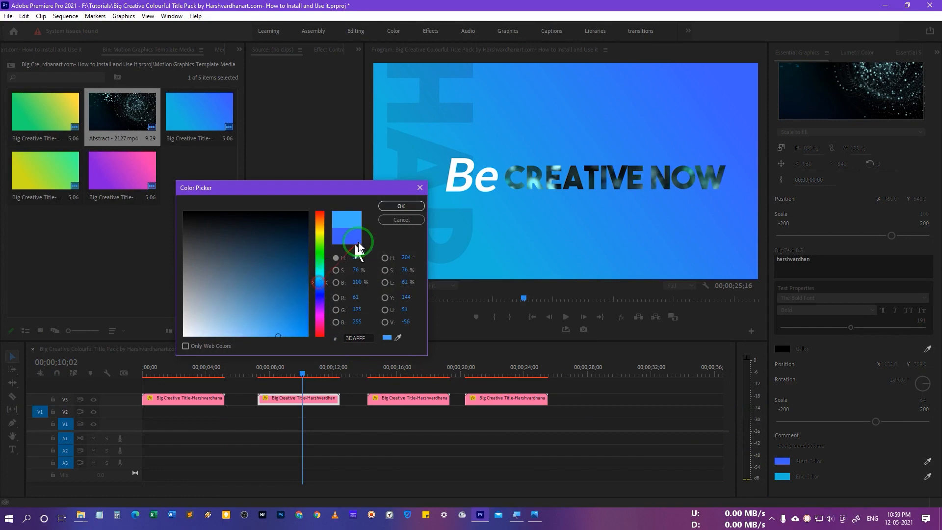
click(401, 206)
click(780, 474)
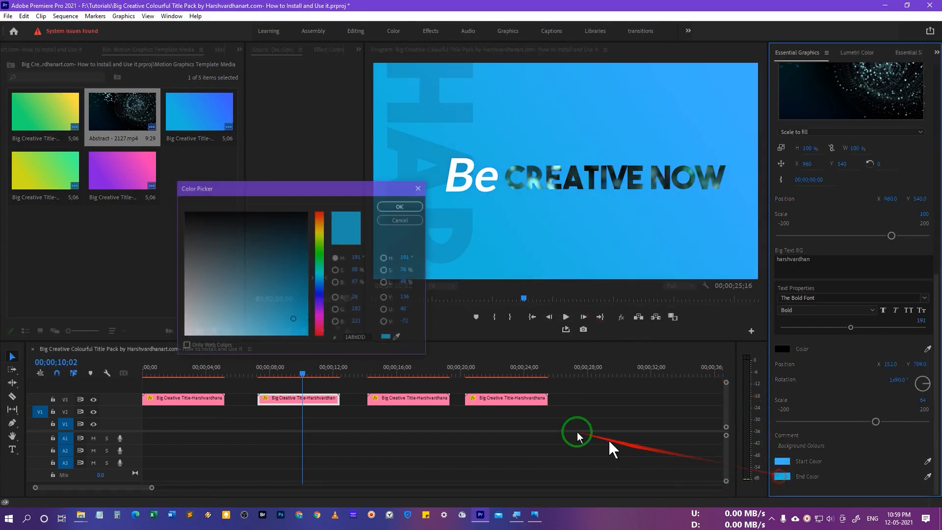
click(321, 264)
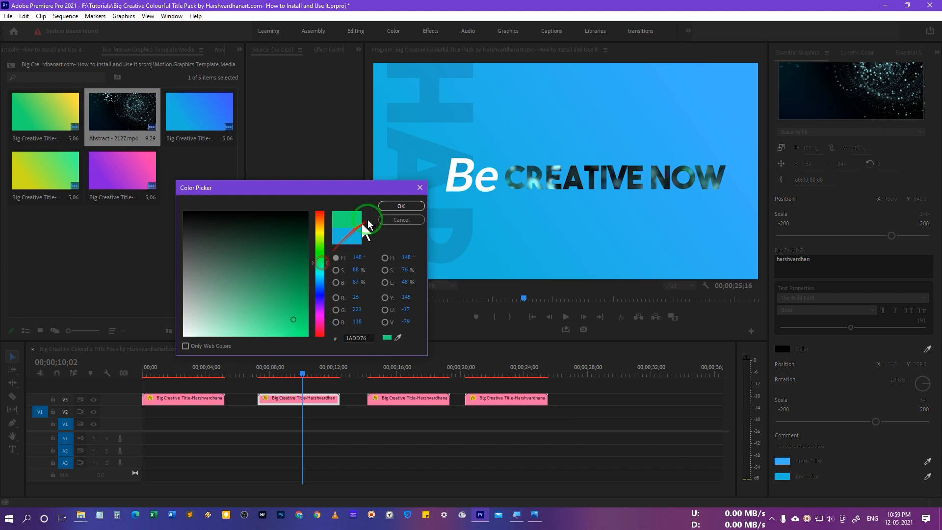
click(401, 205)
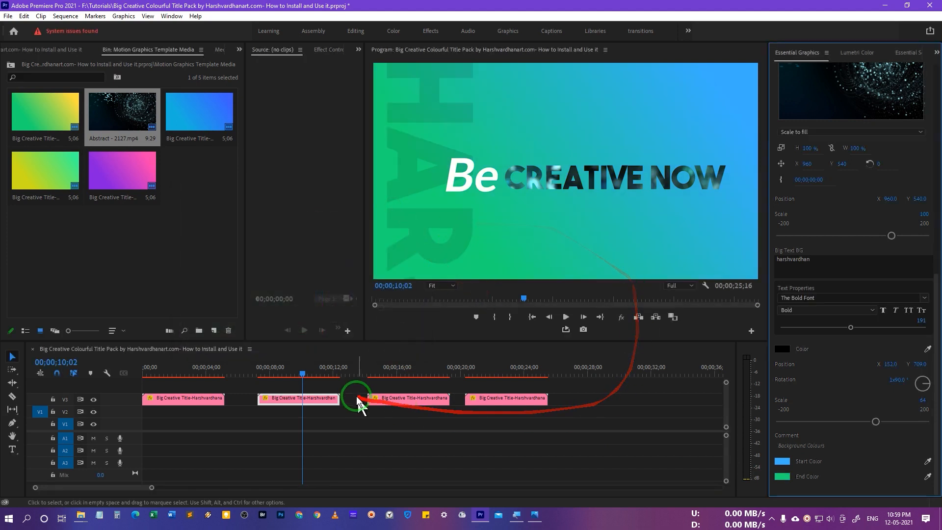
Play the second title clip from its start to review the new background colours and large background text, and park the playhead at 00;00;09;23
click(266, 375)
drag(258, 374, 257, 374)
key(space)
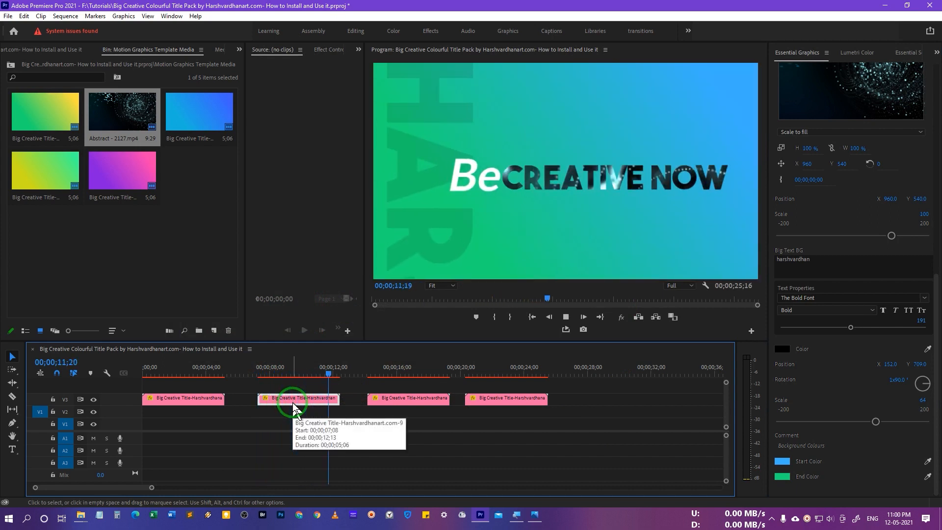
key(space)
click(299, 380)
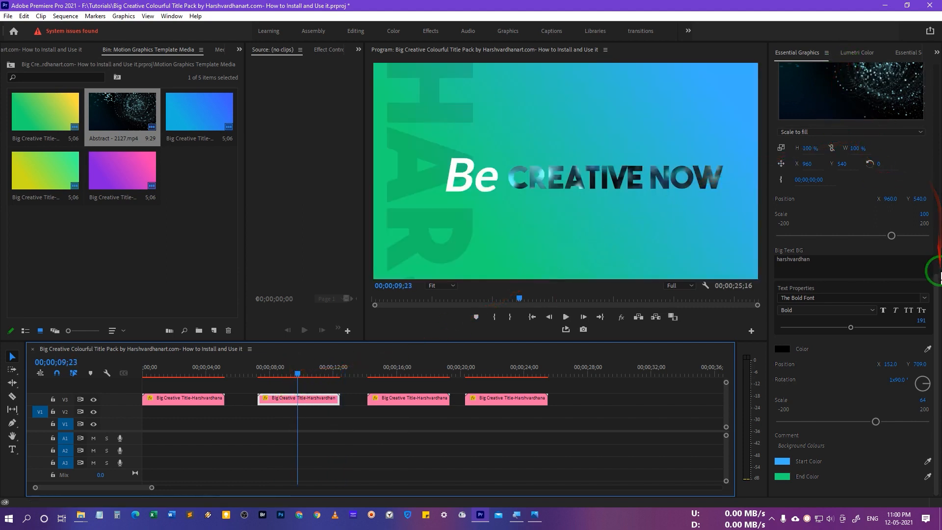
Browse the "big creative colourful" title templates, viewing them all in a maximised Essential Graphics panel before restoring the layout
drag(933, 274, 932, 69)
click(785, 72)
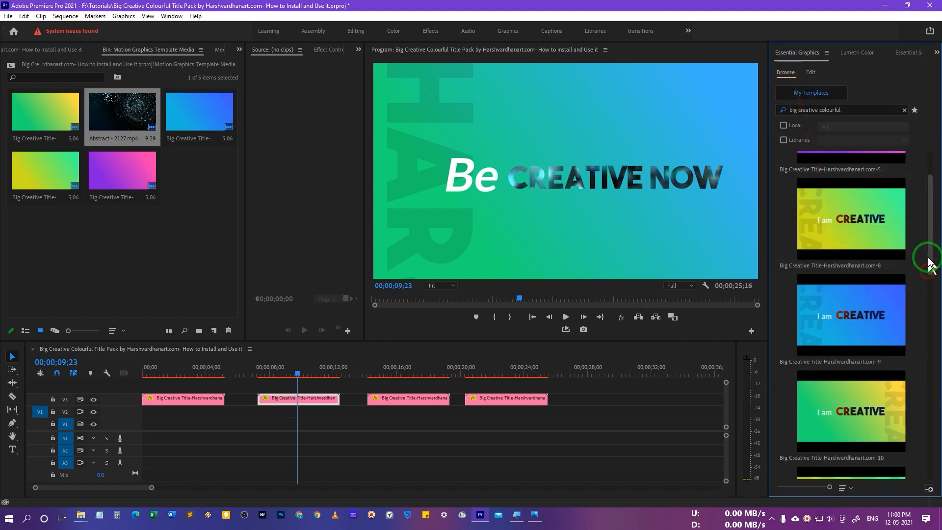
scroll(933, 255, down, 5)
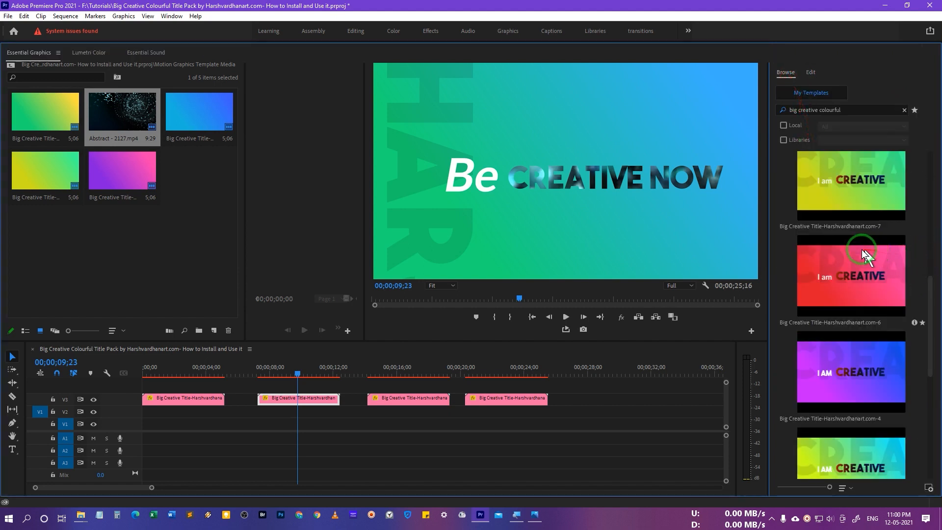
key(grave)
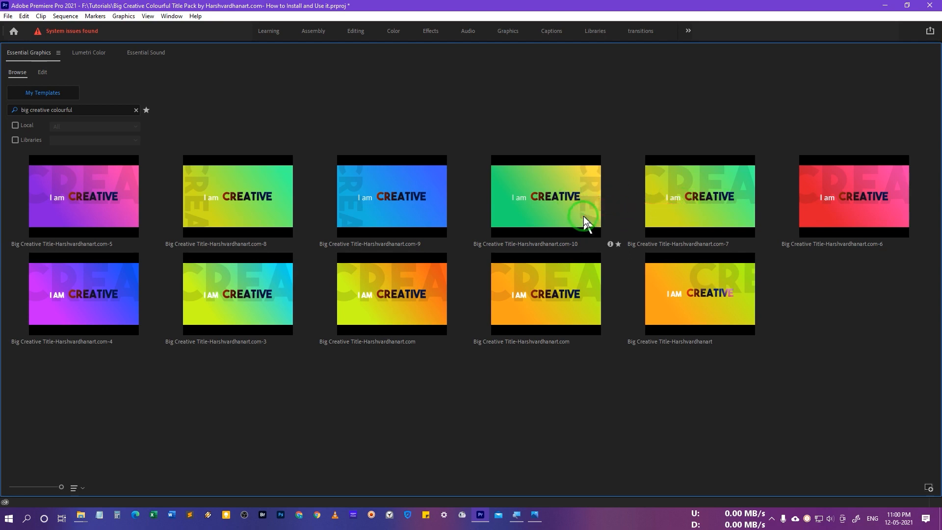
key(grave)
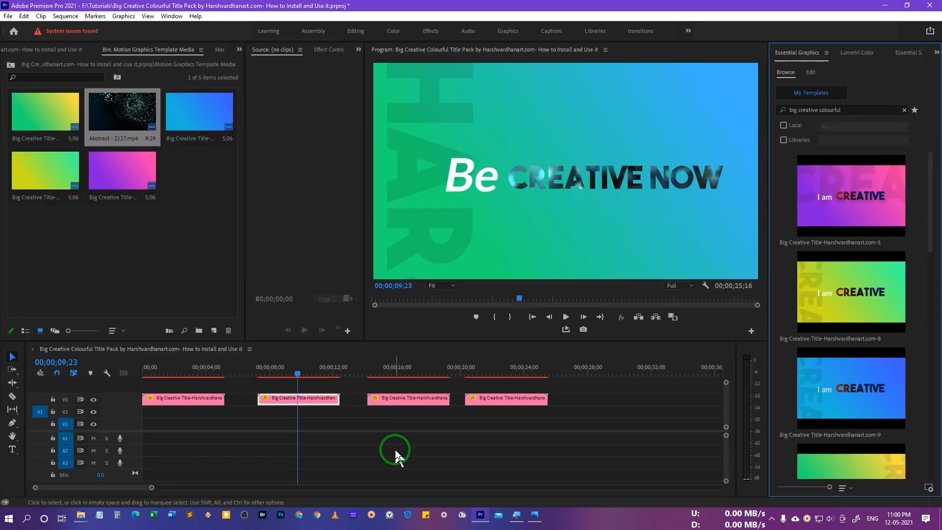